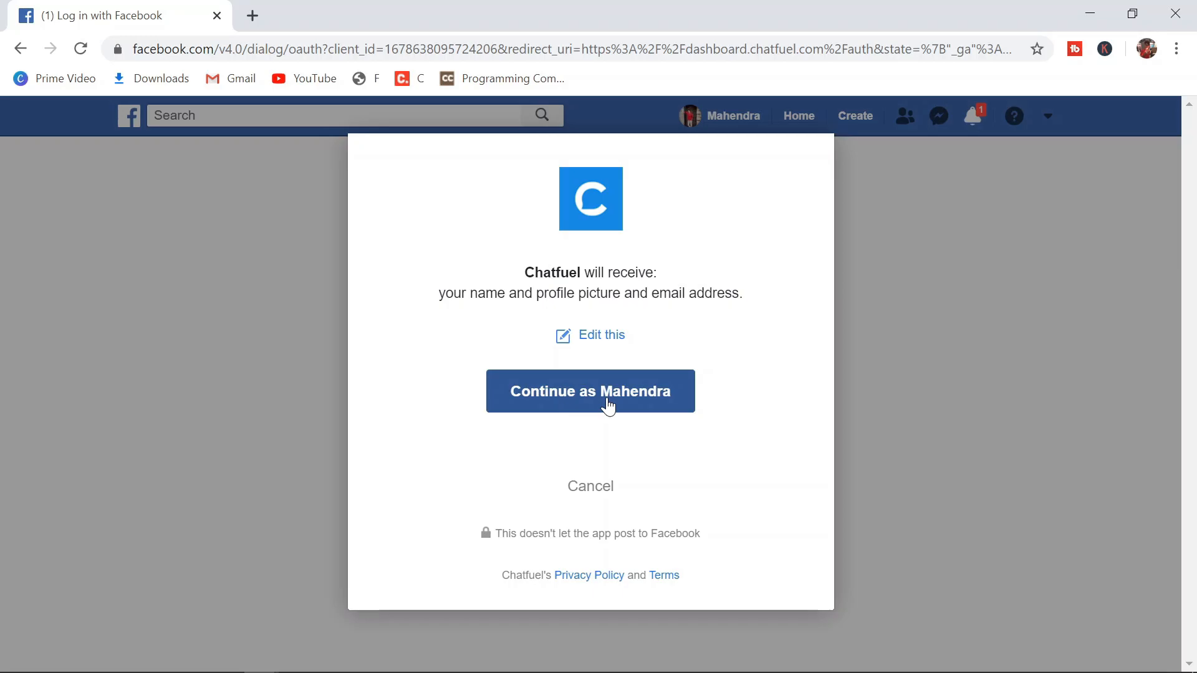
Step: Continue the Facebook login with the signed-in account and open My First Bot to connect it
click(564, 409)
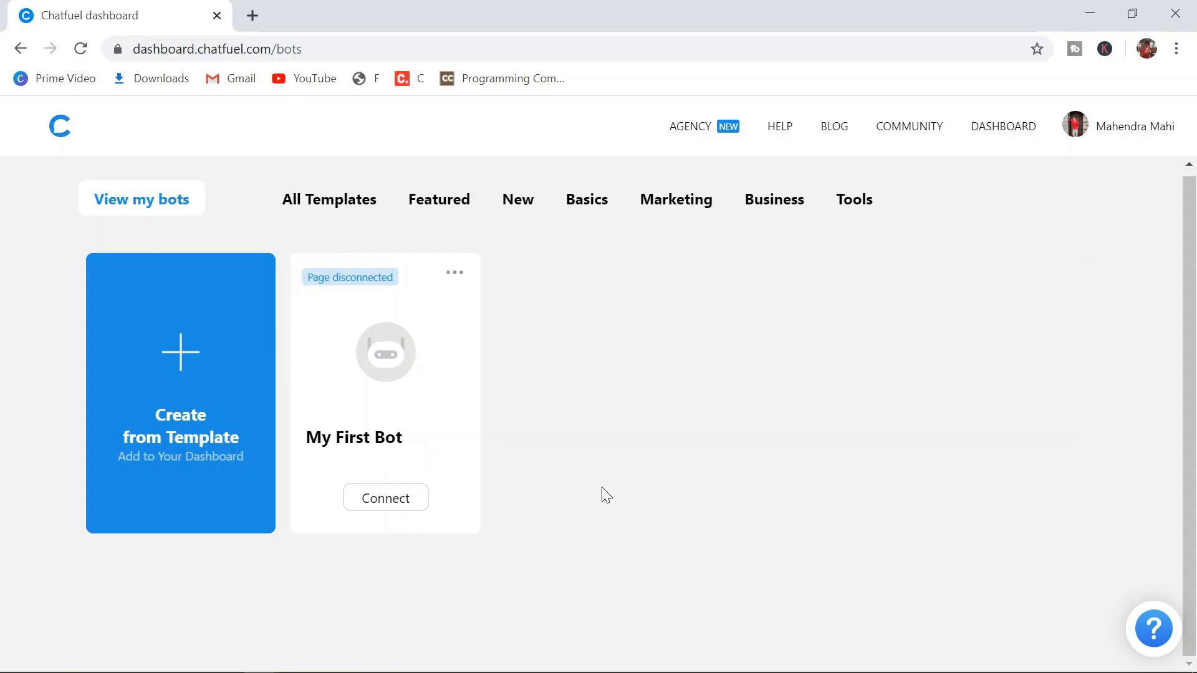
click(391, 500)
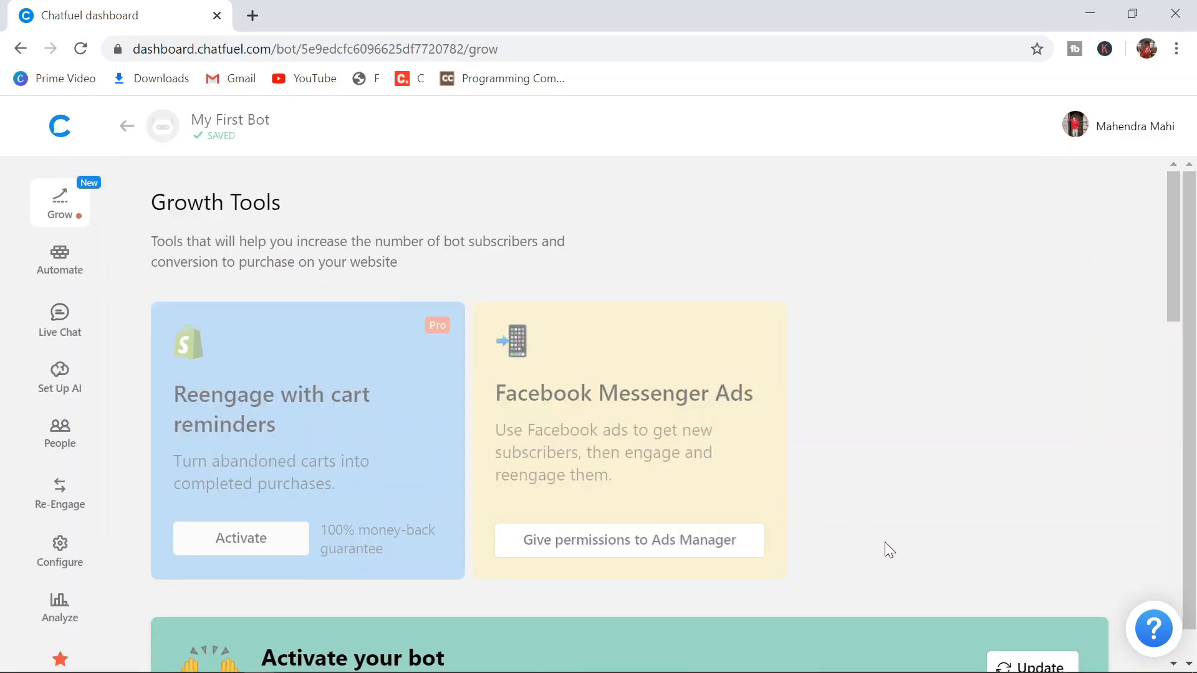
Step: Look through the bot's growth tools, including bot activation, the website chat plugin, comment rules and landing page
scroll(884, 541, down, 8)
scroll(884, 549, down, 1)
scroll(885, 549, up, 4)
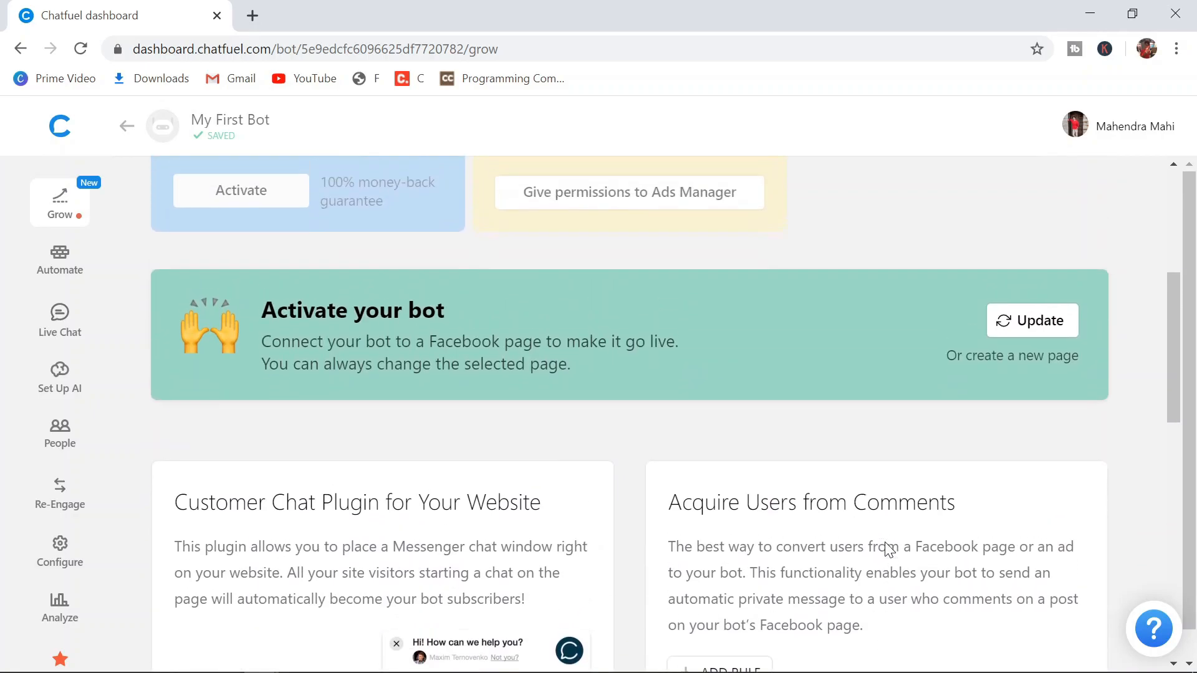
scroll(888, 548, up, 3)
scroll(889, 548, down, 10)
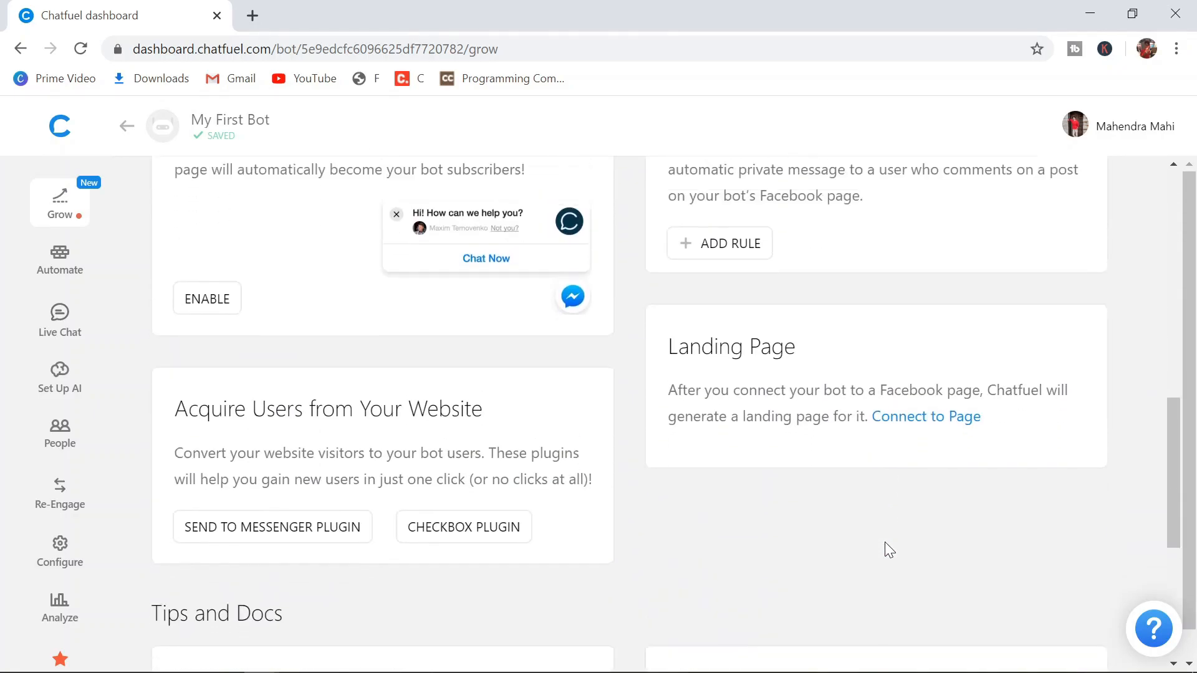
scroll(889, 548, down, 6)
scroll(889, 549, up, 15)
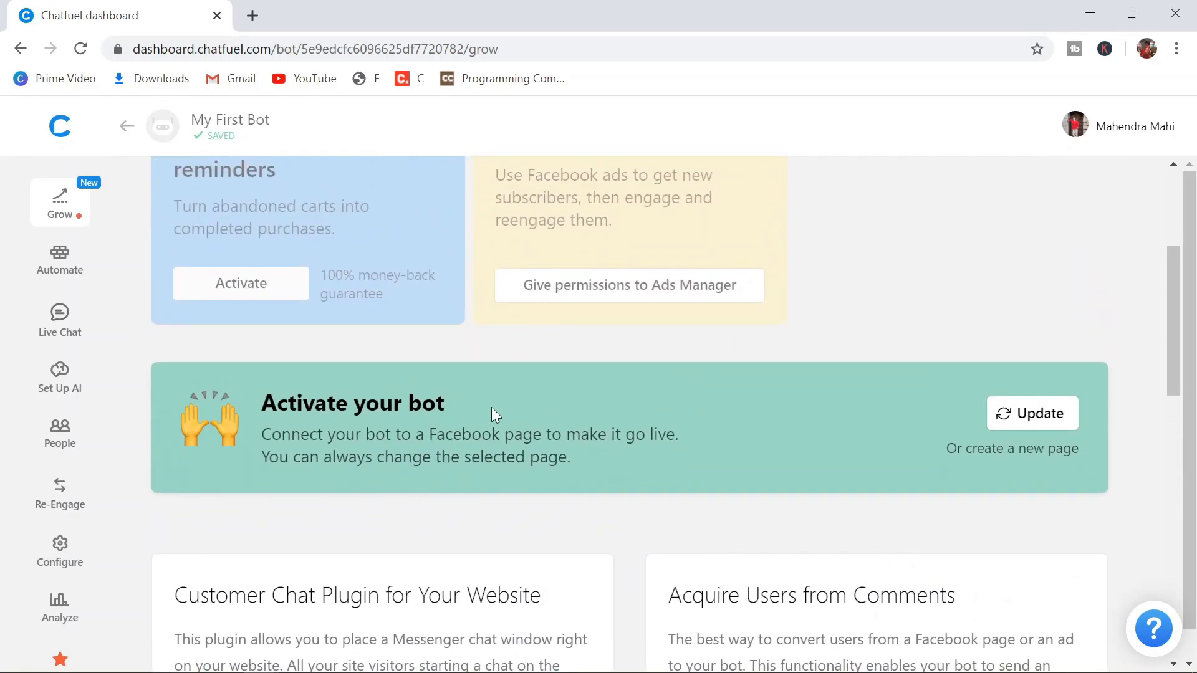
scroll(652, 420, down, 1)
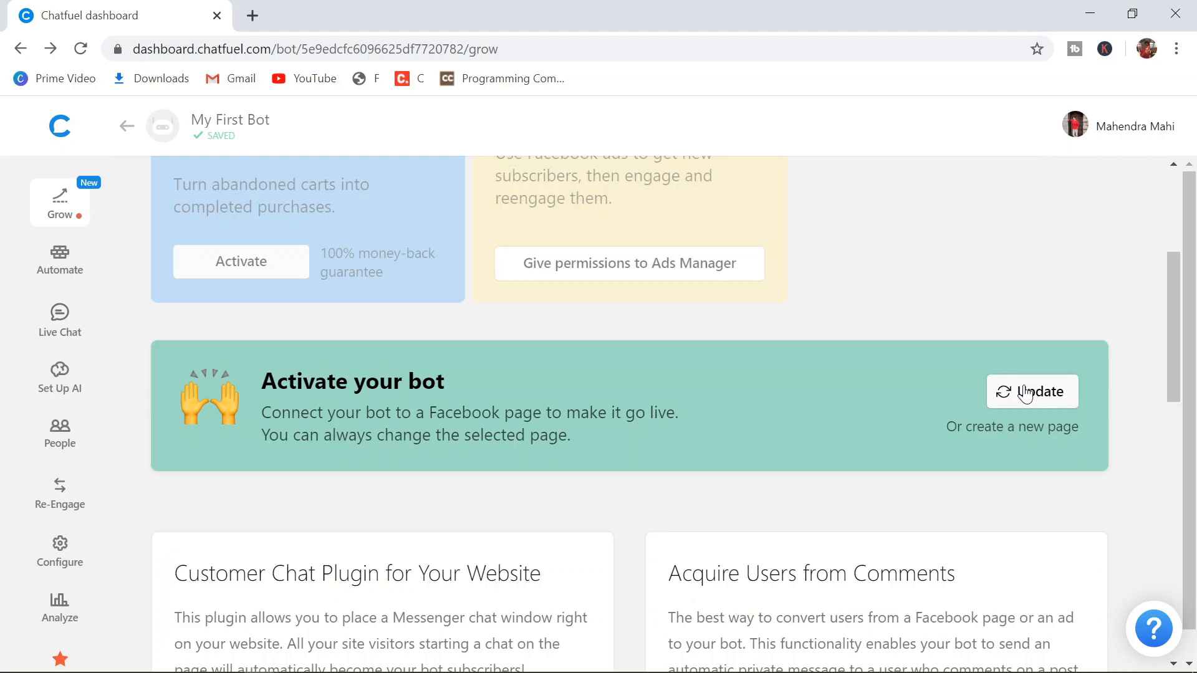
Step: Update the bot's Facebook page access with the signed-in account and select only the Master Latest Updates page
click(1049, 399)
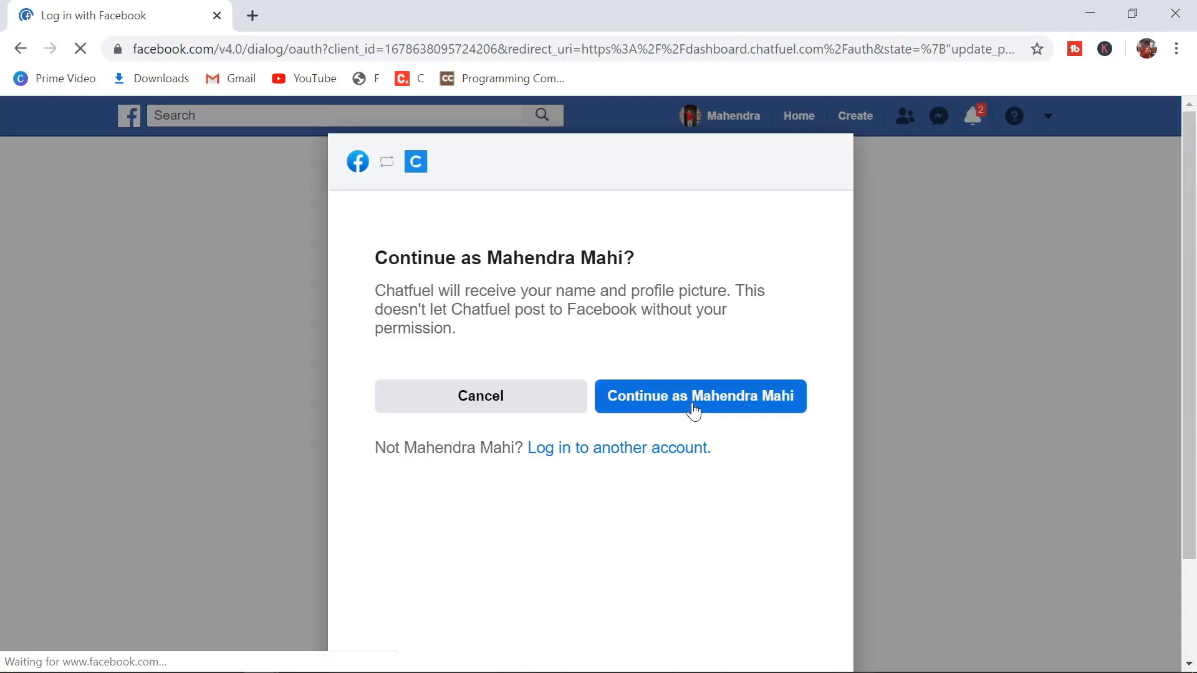
click(720, 407)
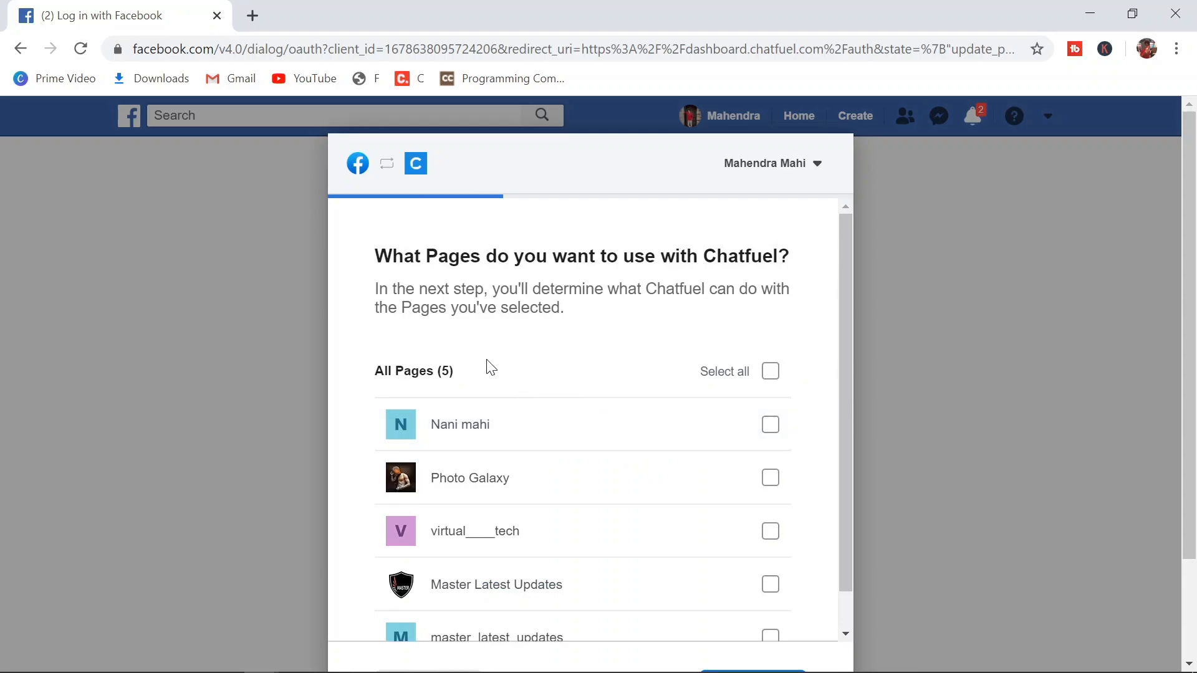
scroll(524, 384, down, 1)
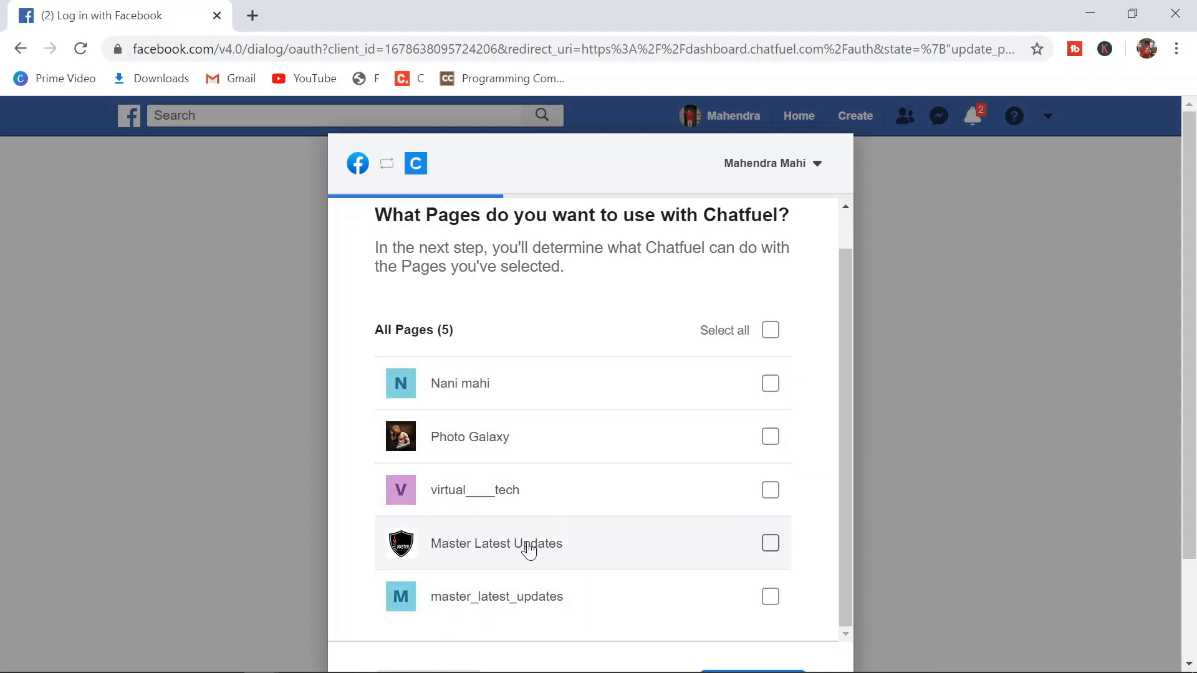
click(772, 547)
scroll(652, 462, down, 2)
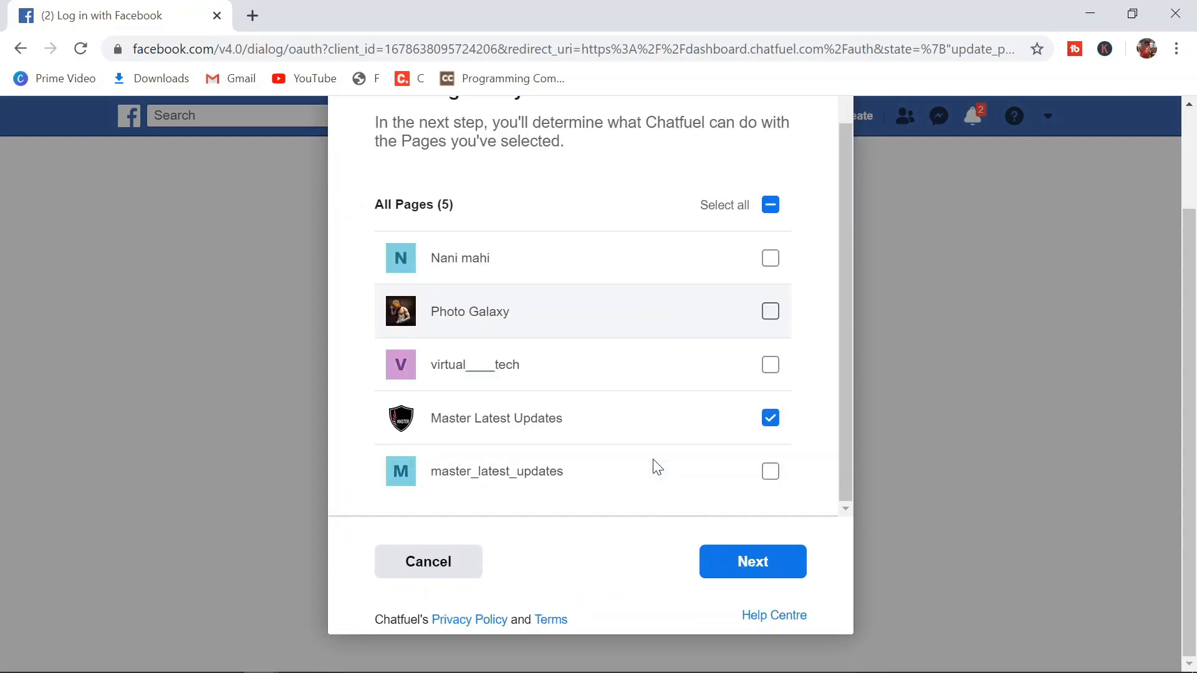
Step: Grant all requested permissions for the selected page and finish linking Chatfuel to Facebook
click(753, 562)
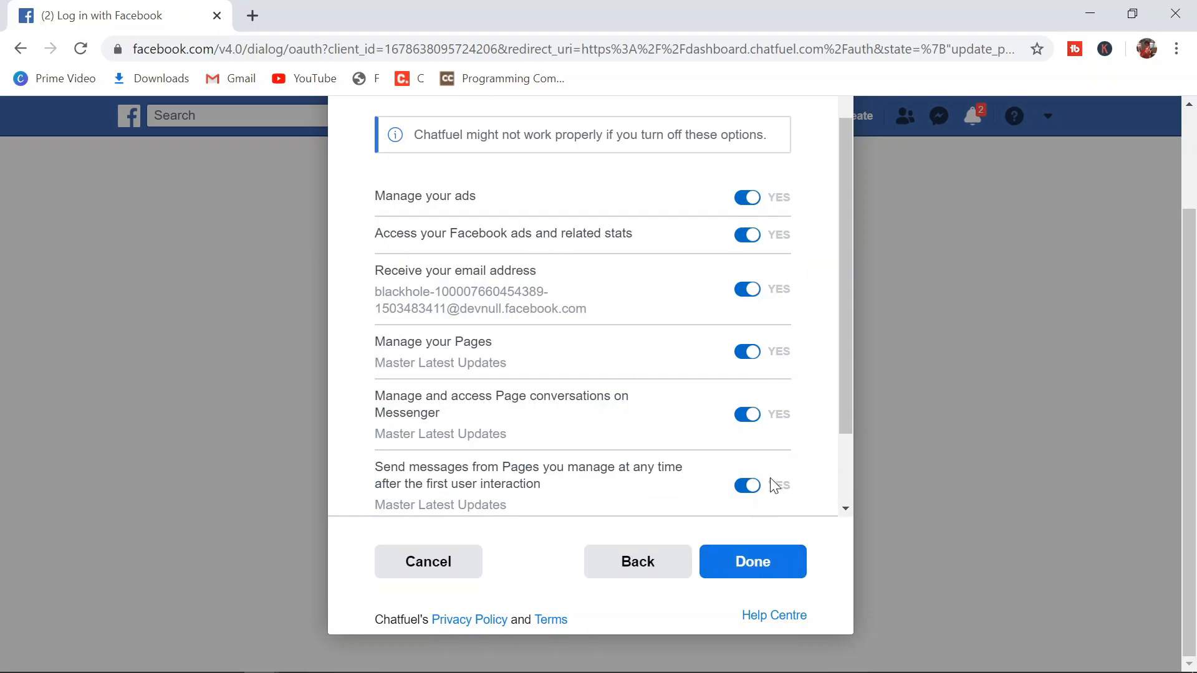
click(749, 570)
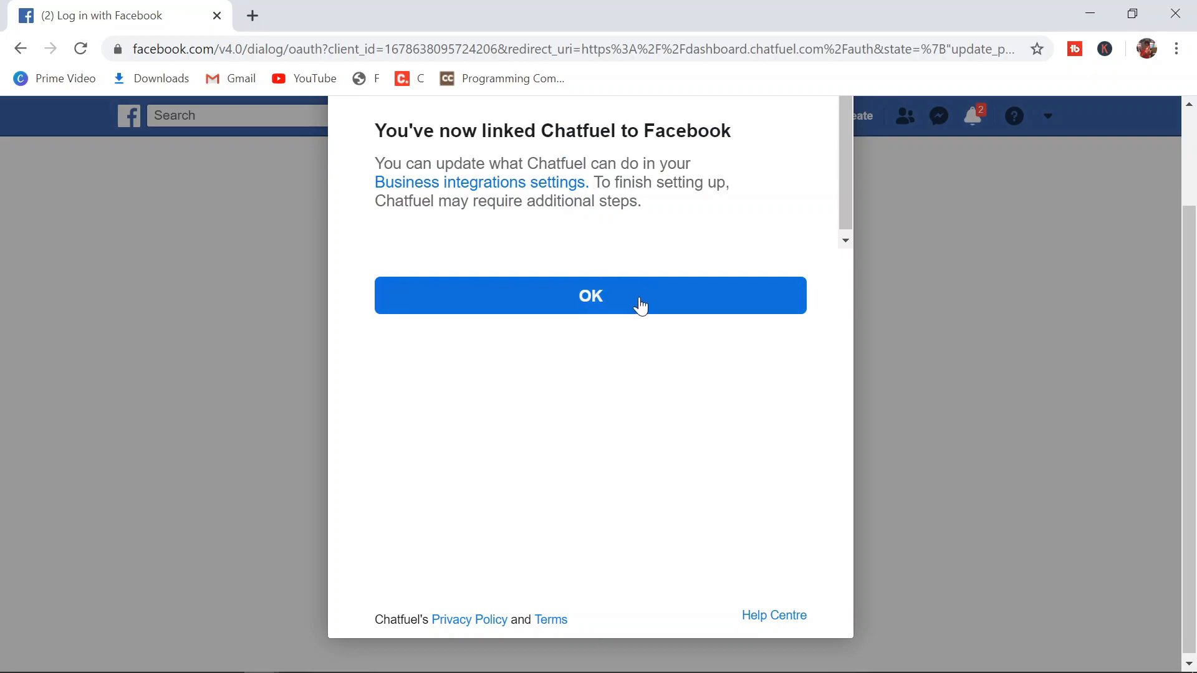
click(639, 298)
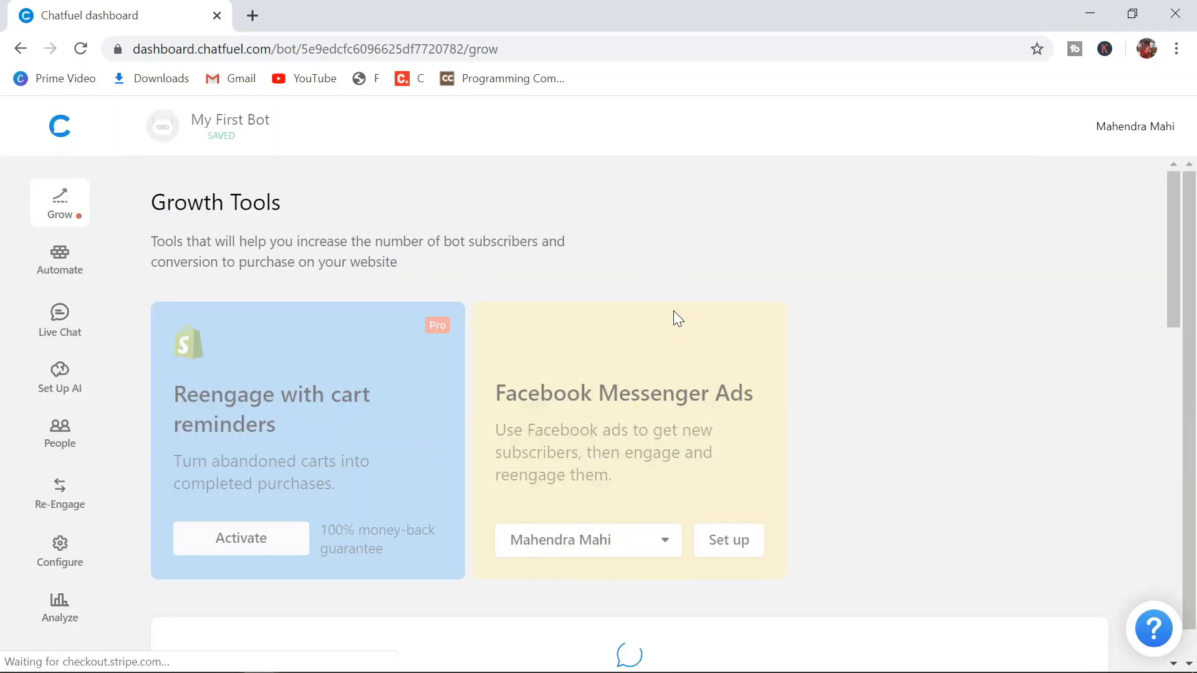
Step: Look over the connected-page section and growth tools, and open the bot's AI setup
scroll(931, 347, down, 7)
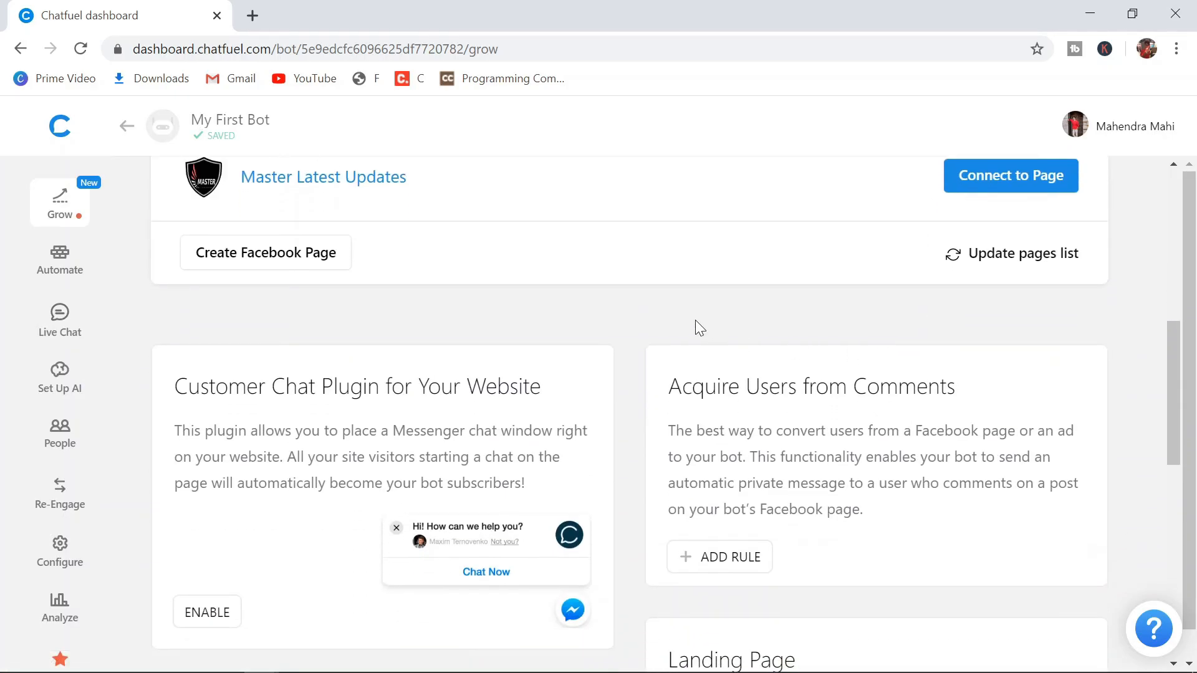
scroll(694, 320, down, 5)
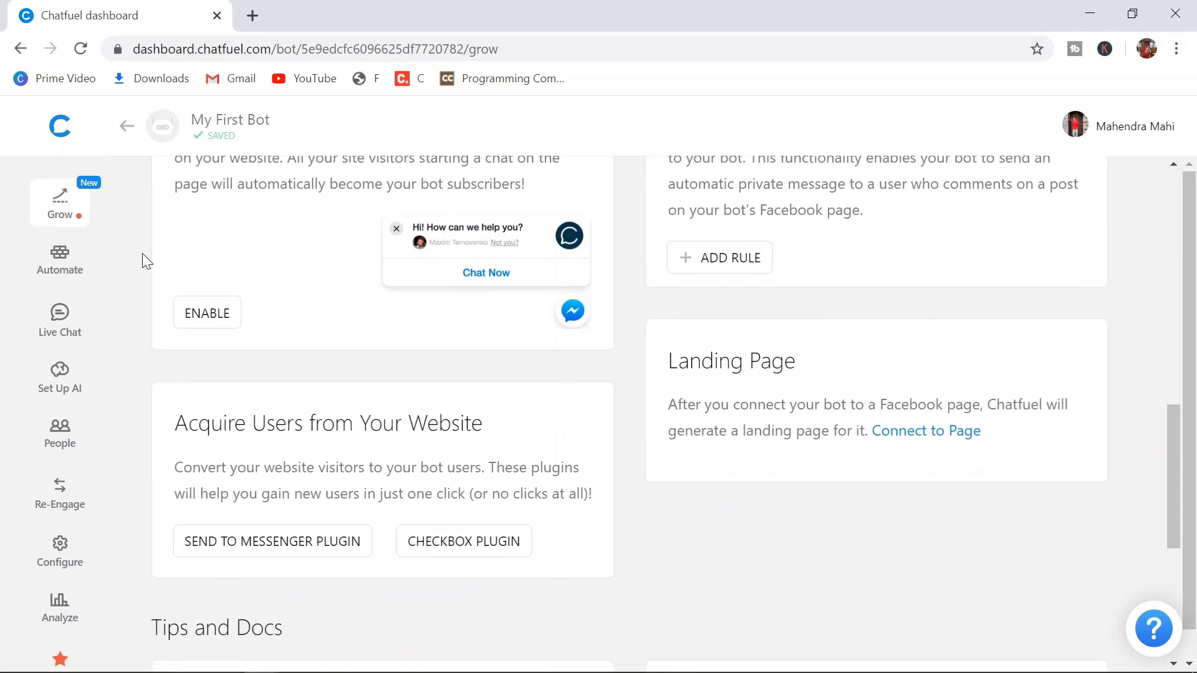
click(77, 391)
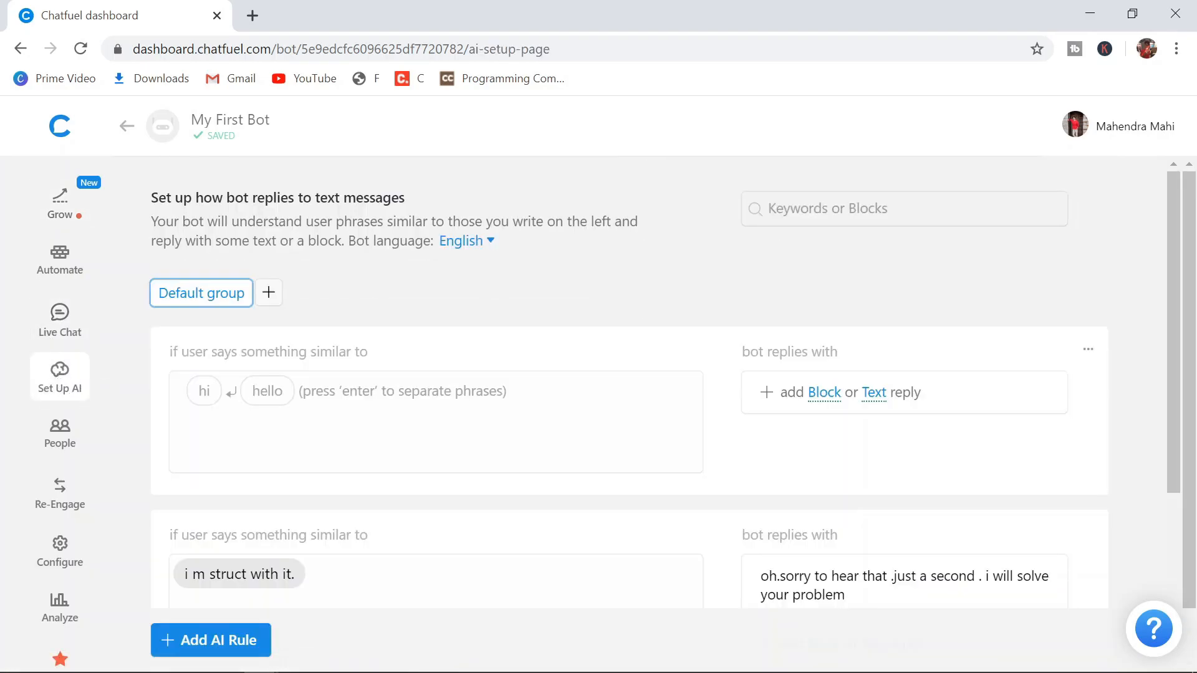
click(418, 413)
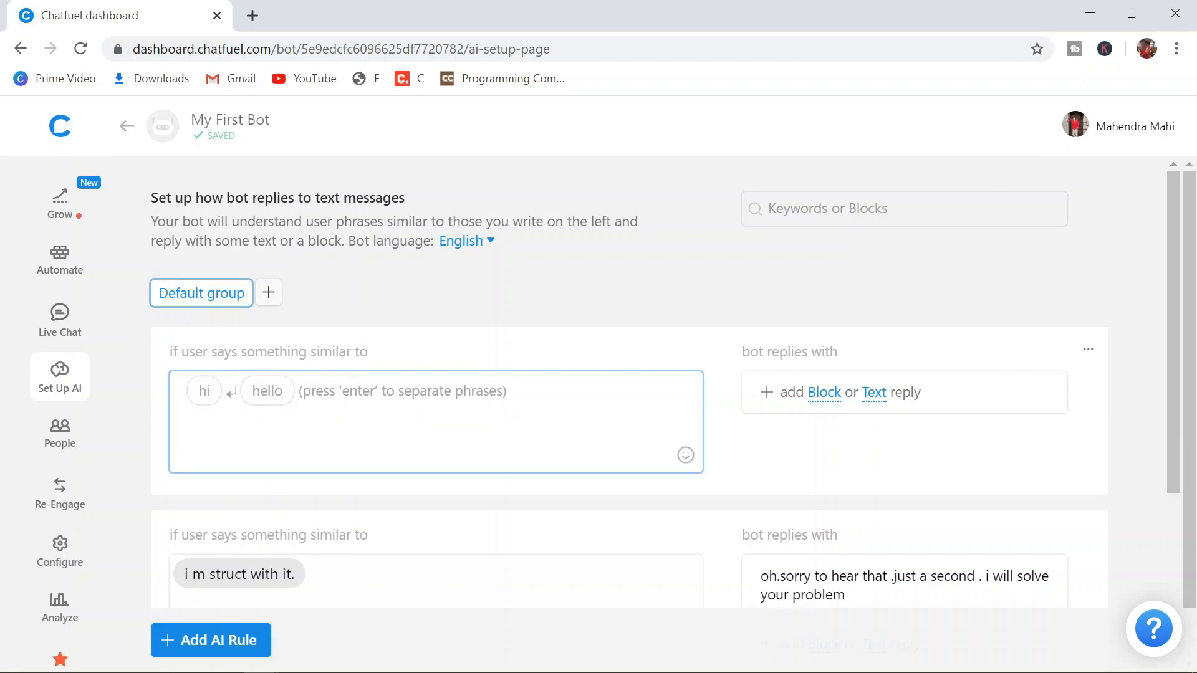
drag(375, 352, 178, 353)
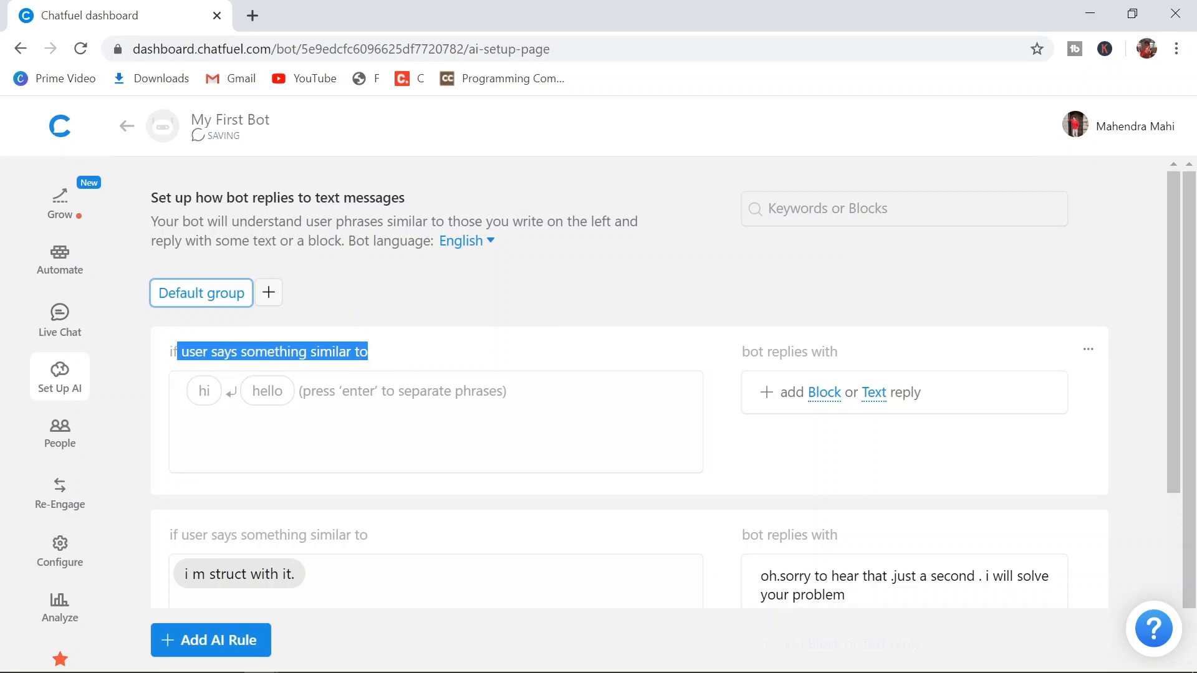
click(903, 360)
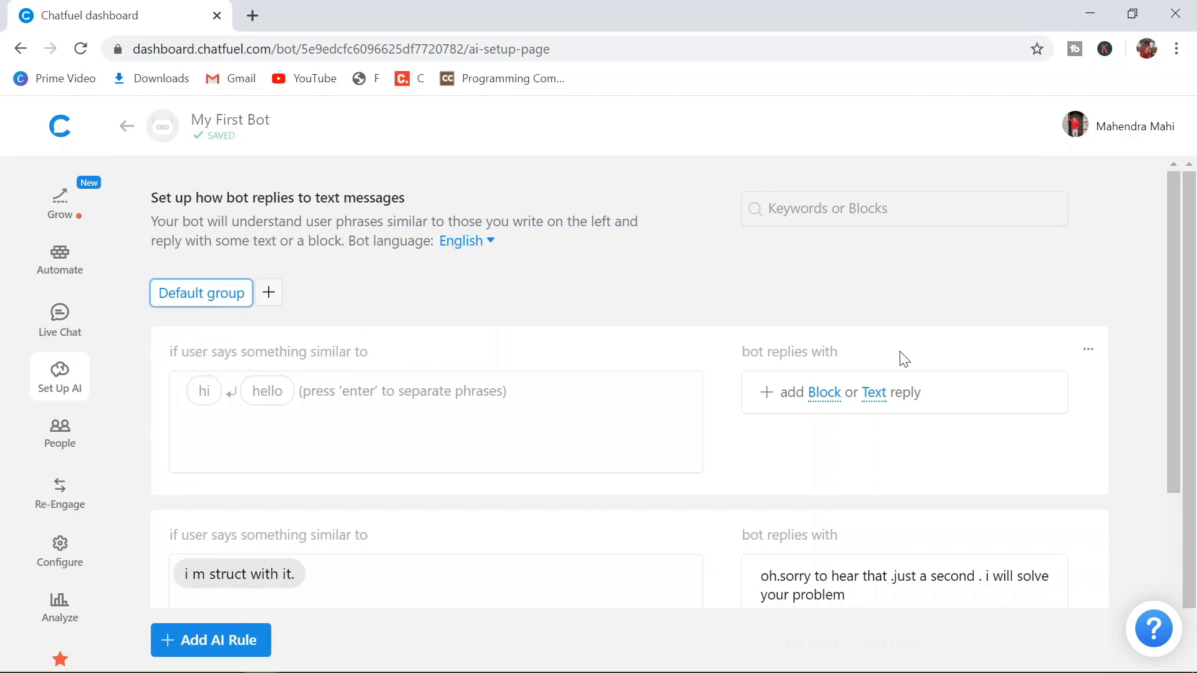
drag(904, 359, 731, 355)
click(732, 355)
Step: Make the empty AI rule respond to the phrase "hello" with the text reply "hello.how are you doing."
click(185, 391)
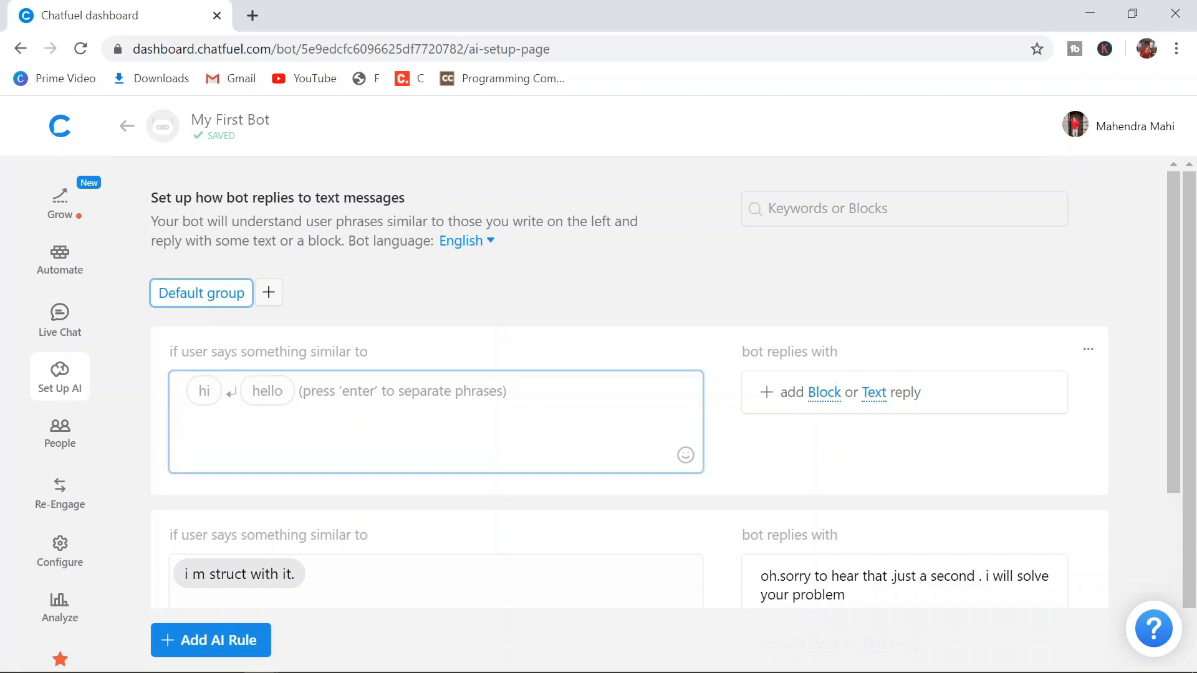
text(hello)
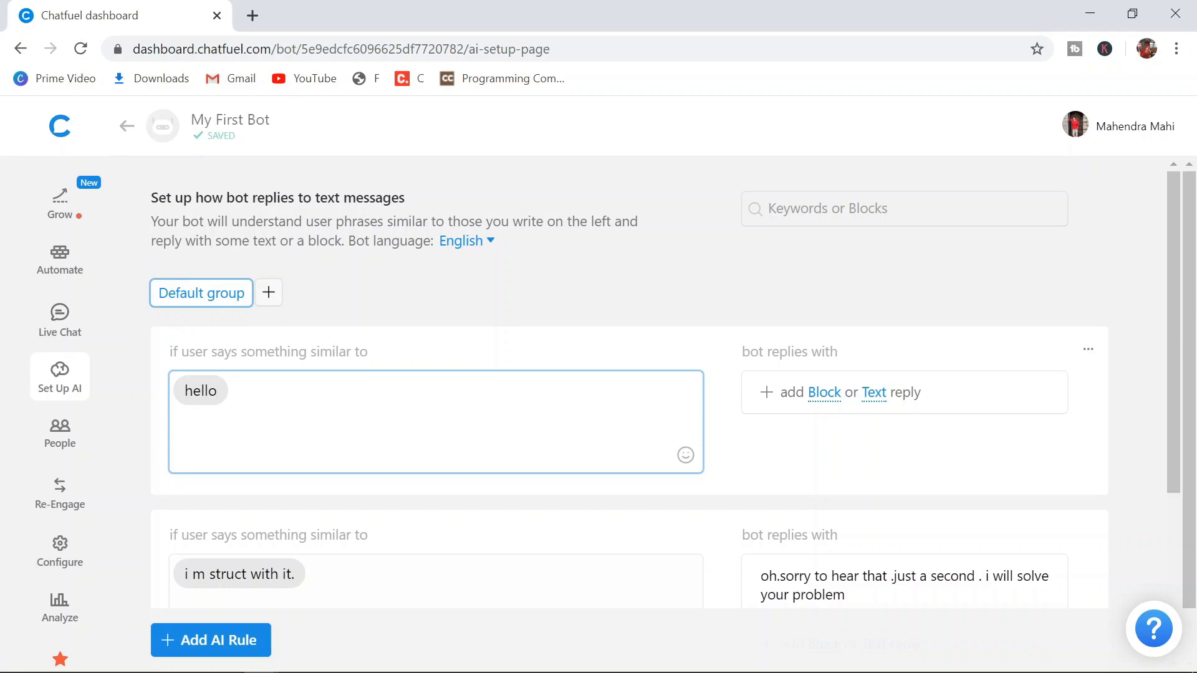
click(882, 399)
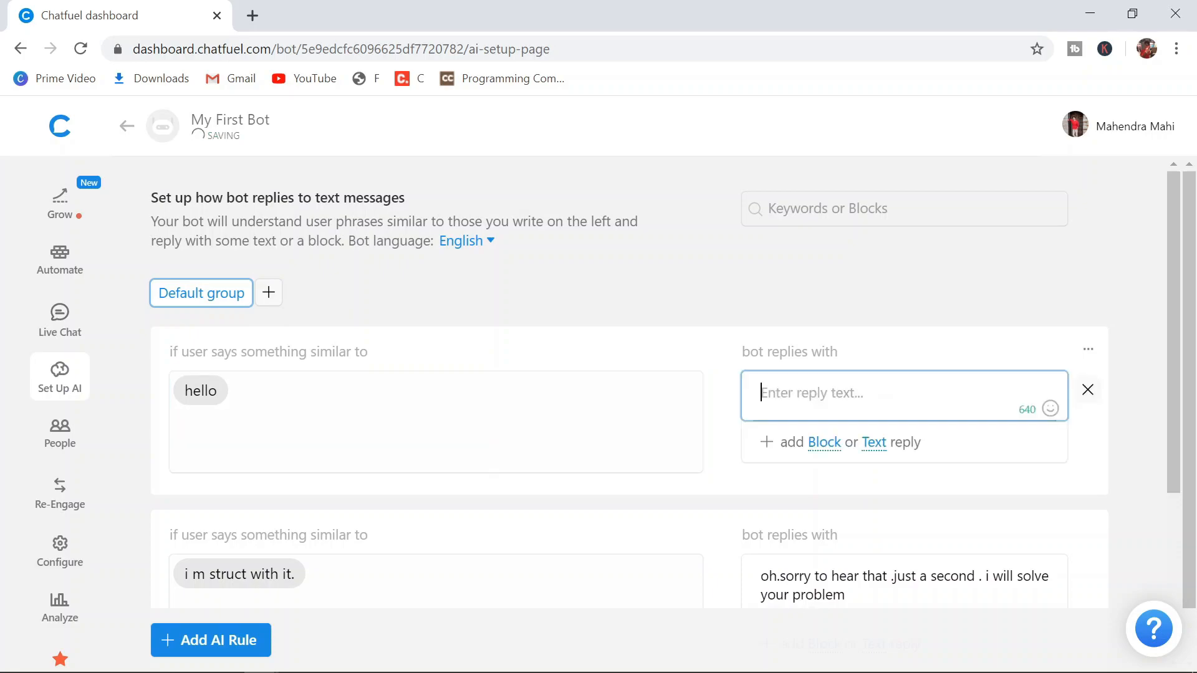
text(hello.)
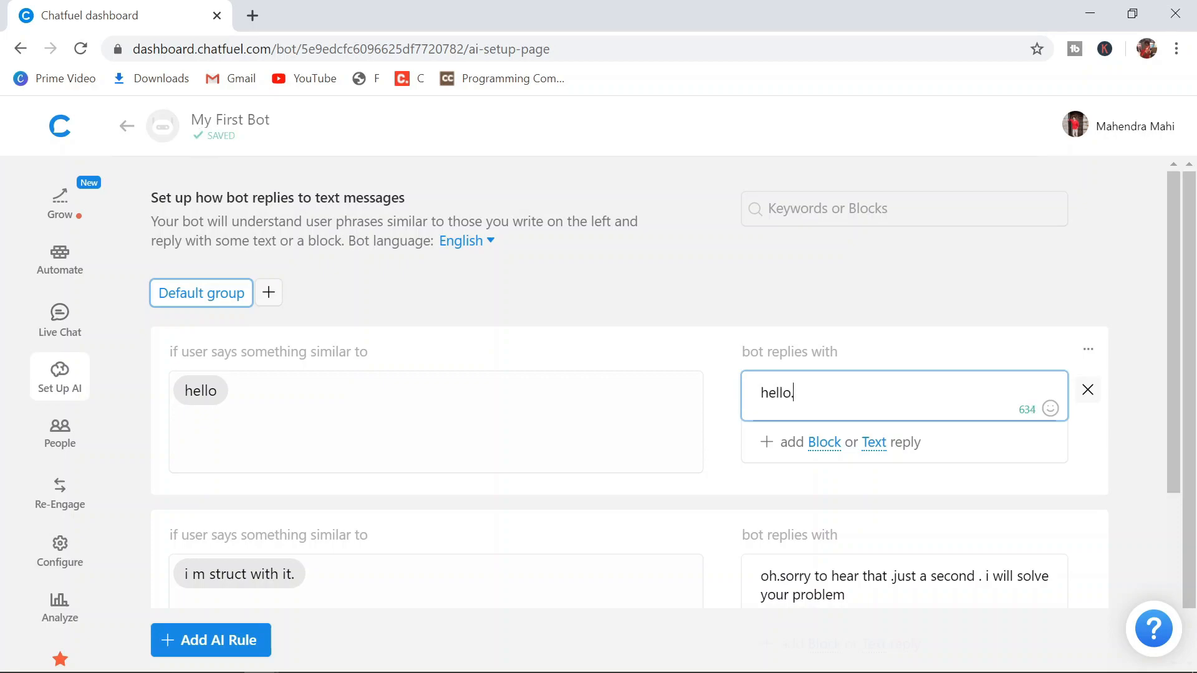
text(hou)
text(w ar)
text(e you doi)
text(ng.)
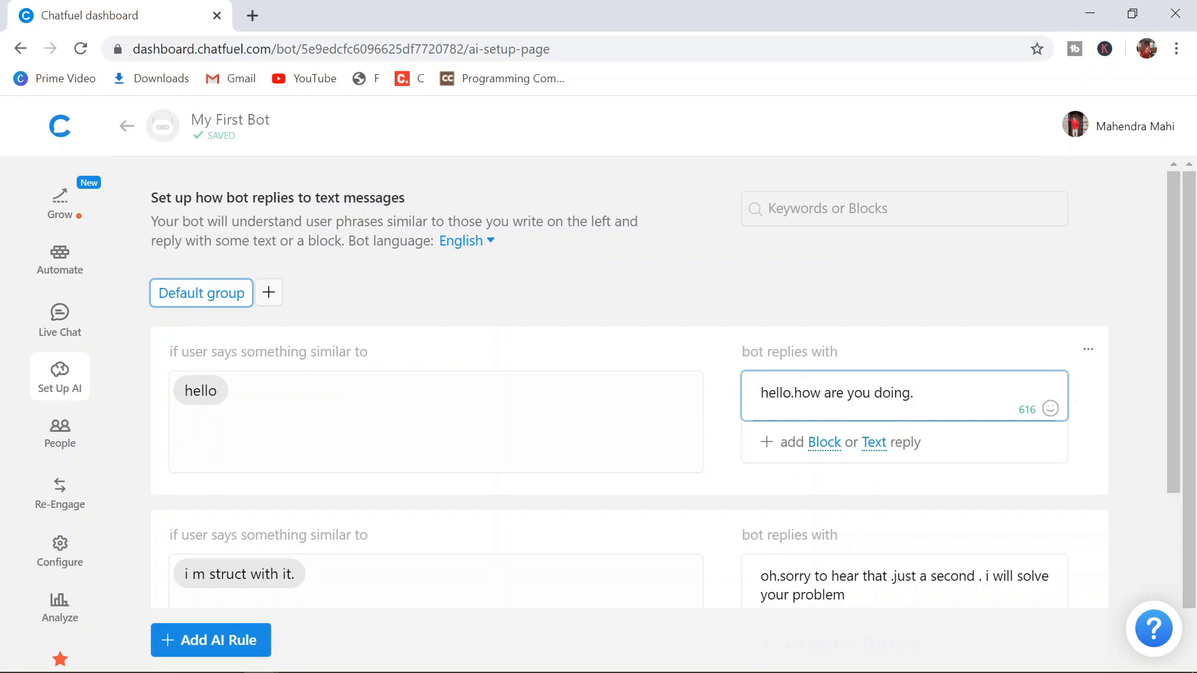
Step: Add "hi" and "good morning" as further trigger phrases in the "hello" rule
click(217, 391)
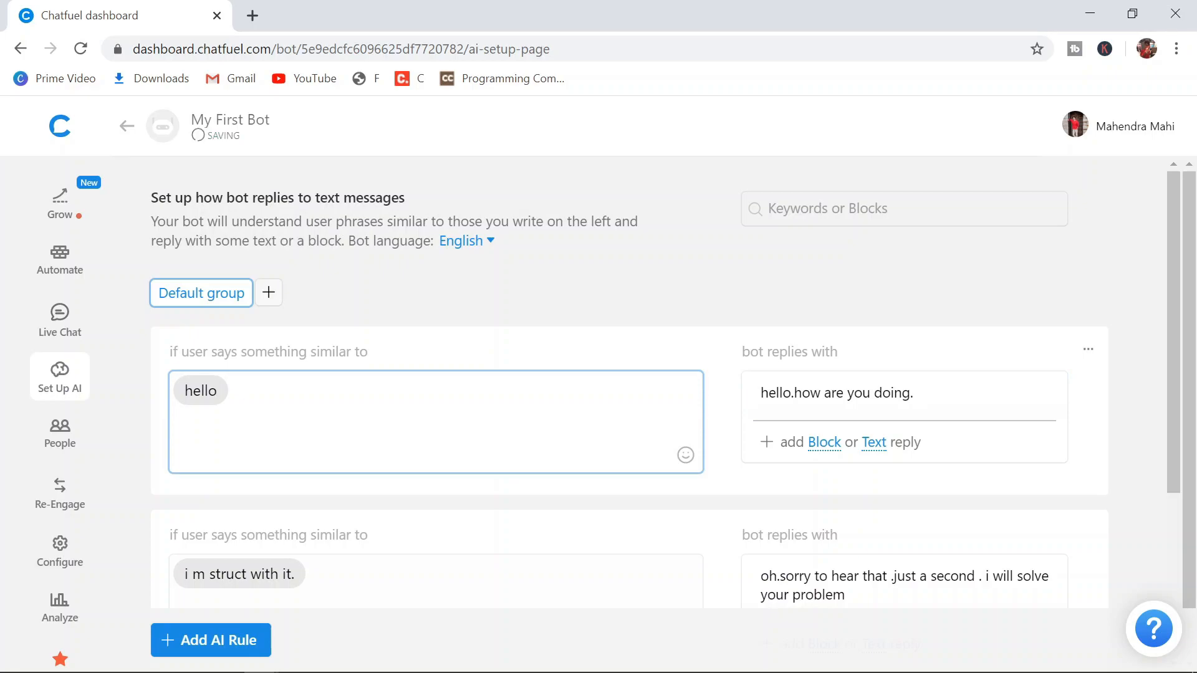
text(hi)
key(Return)
text(godd morning)
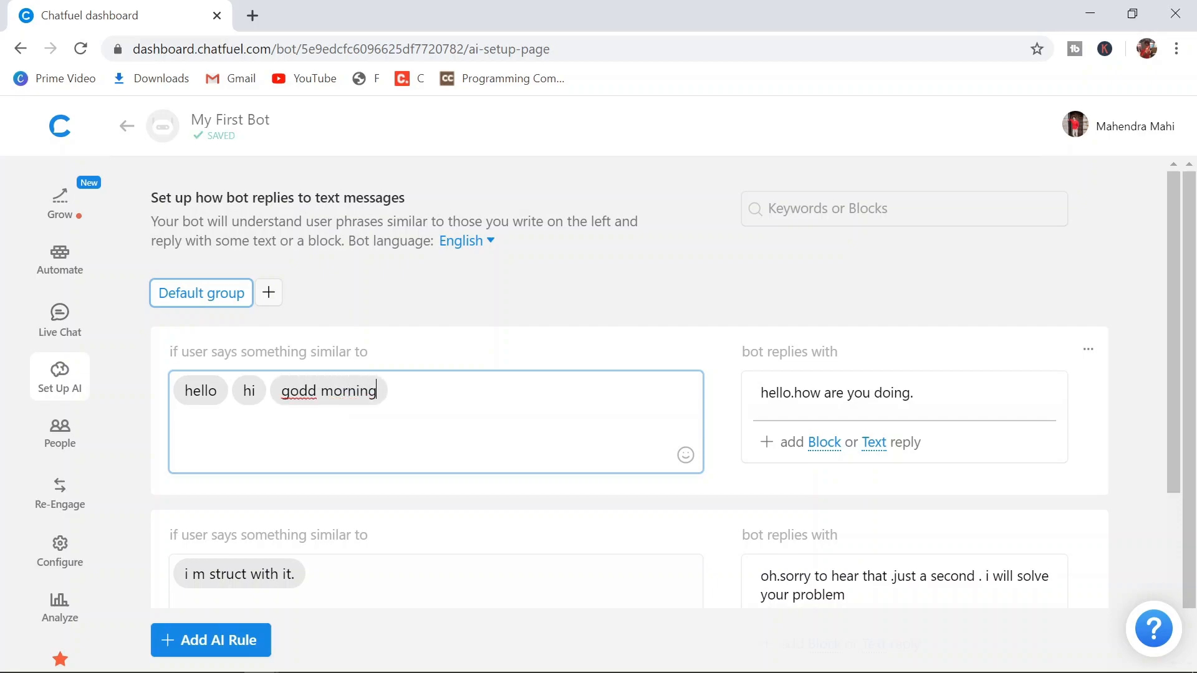
key(BackSpace)
text(o)
key(Return)
Step: Add an AI rule that responds to the phrase "yeah i m fine." with the text reply "of course ok."
scroll(402, 296, down, 2)
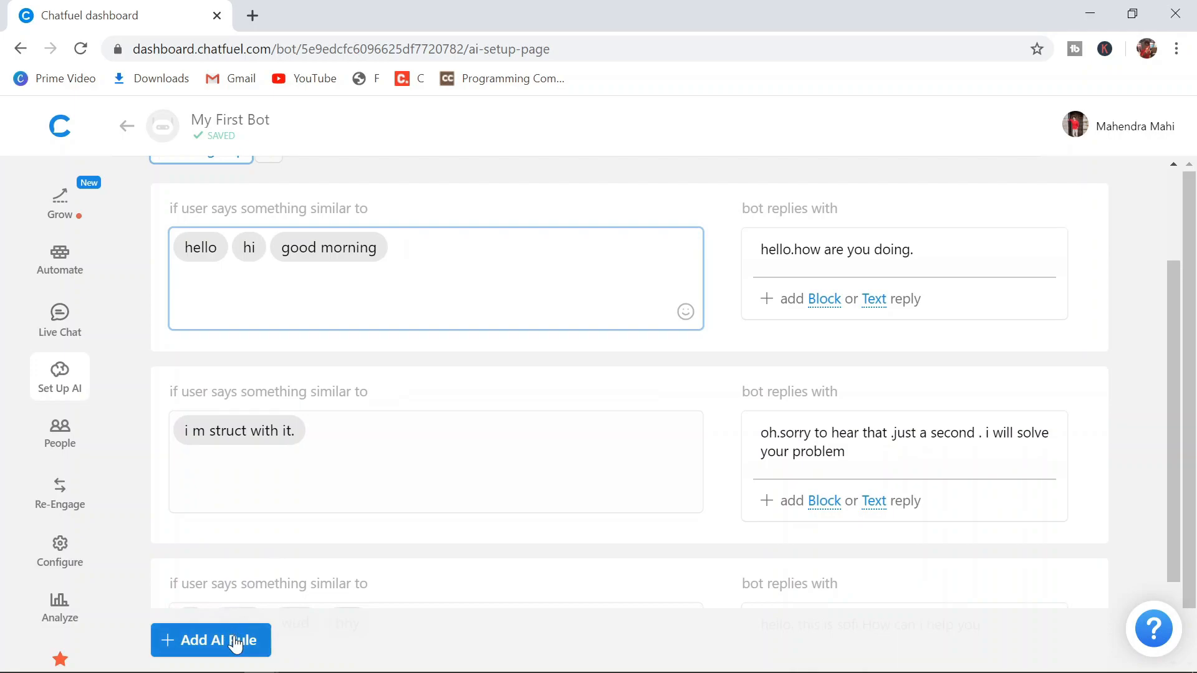
click(234, 642)
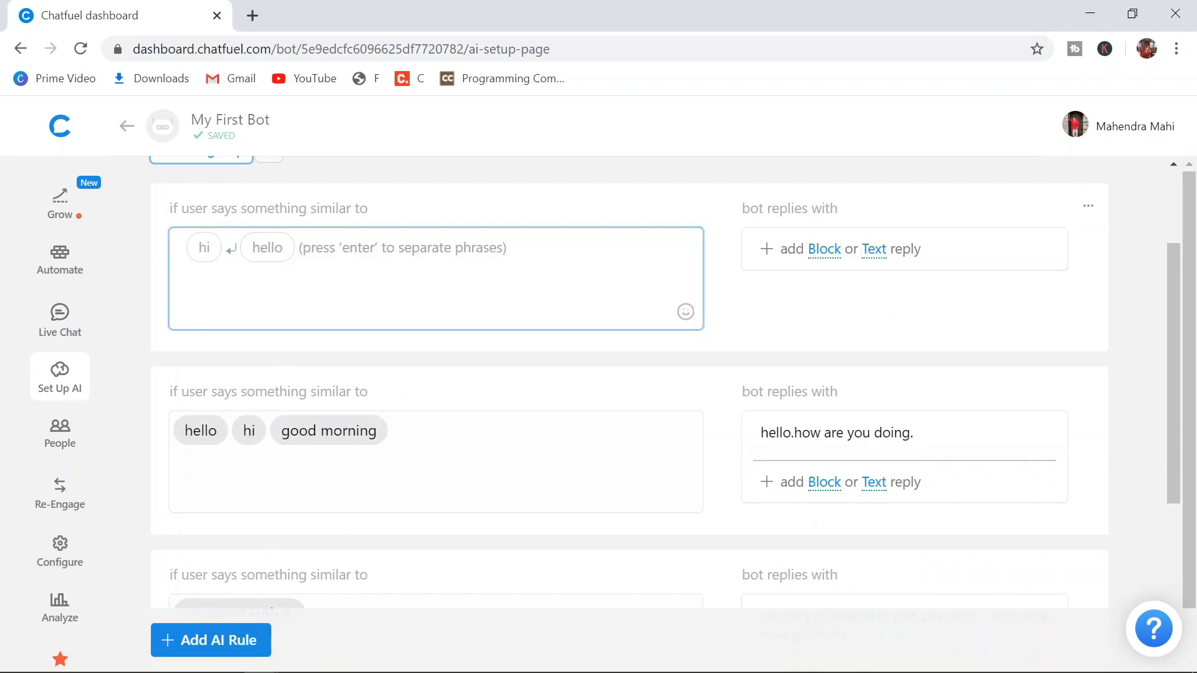
text(how)
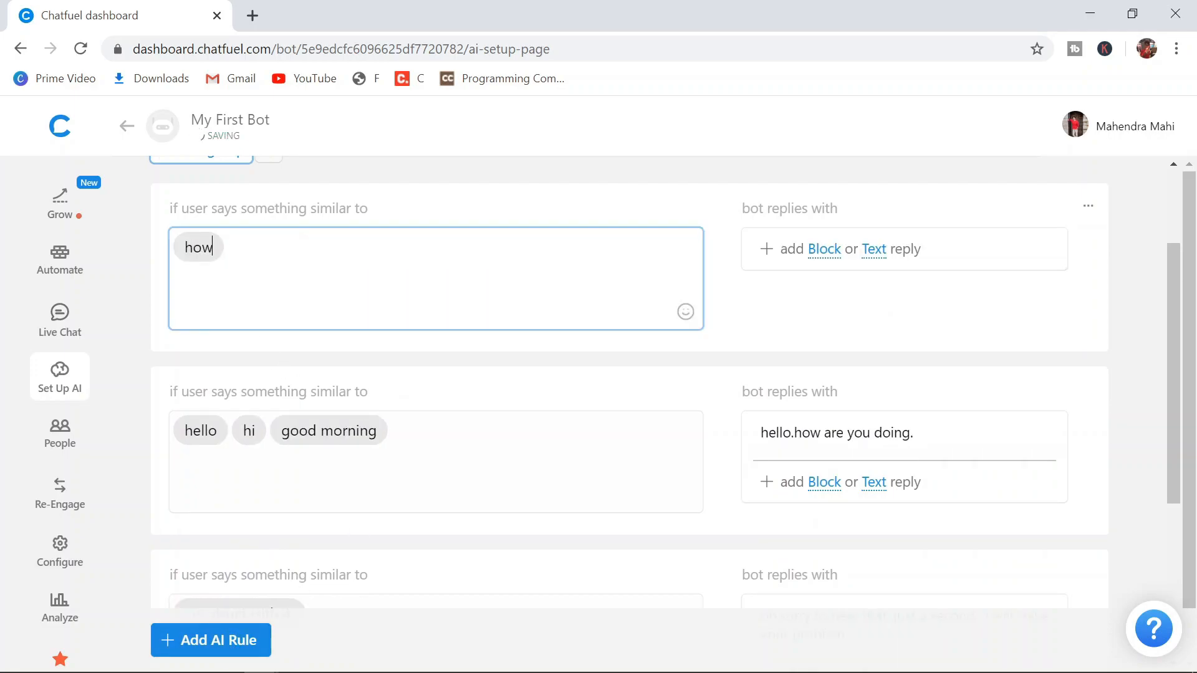
key(BackSpace)
key(BackSpace)
key(BackSpace)
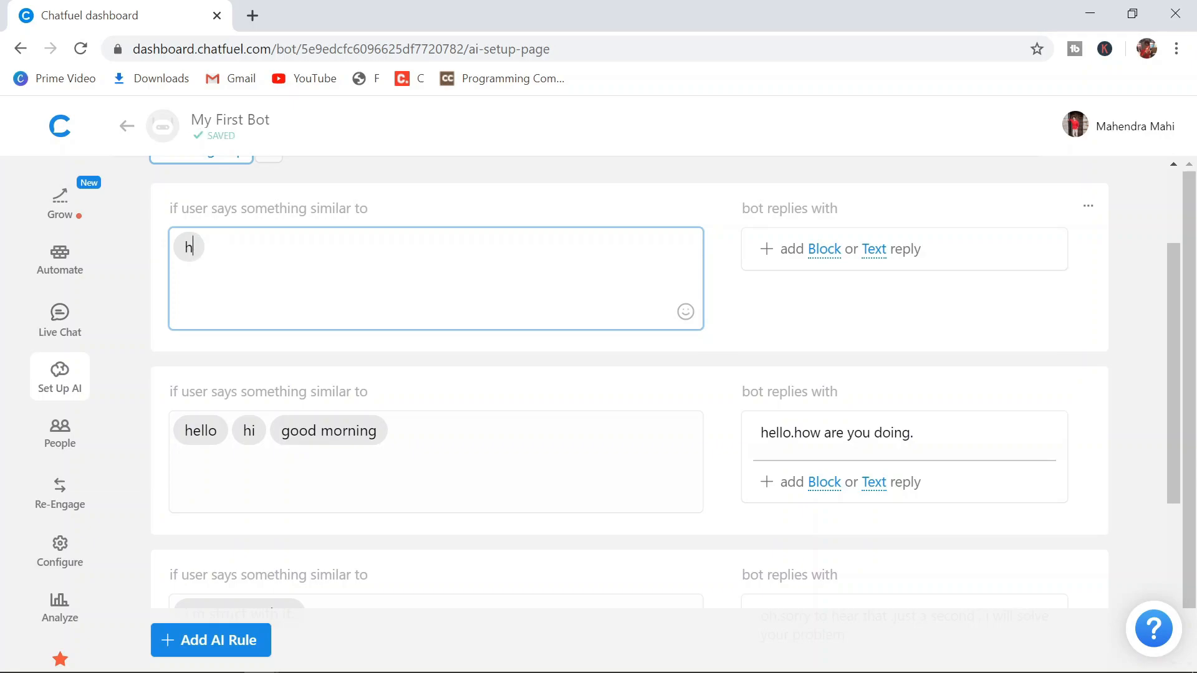
text(h)
key(BackSpace)
text(yeah i m )
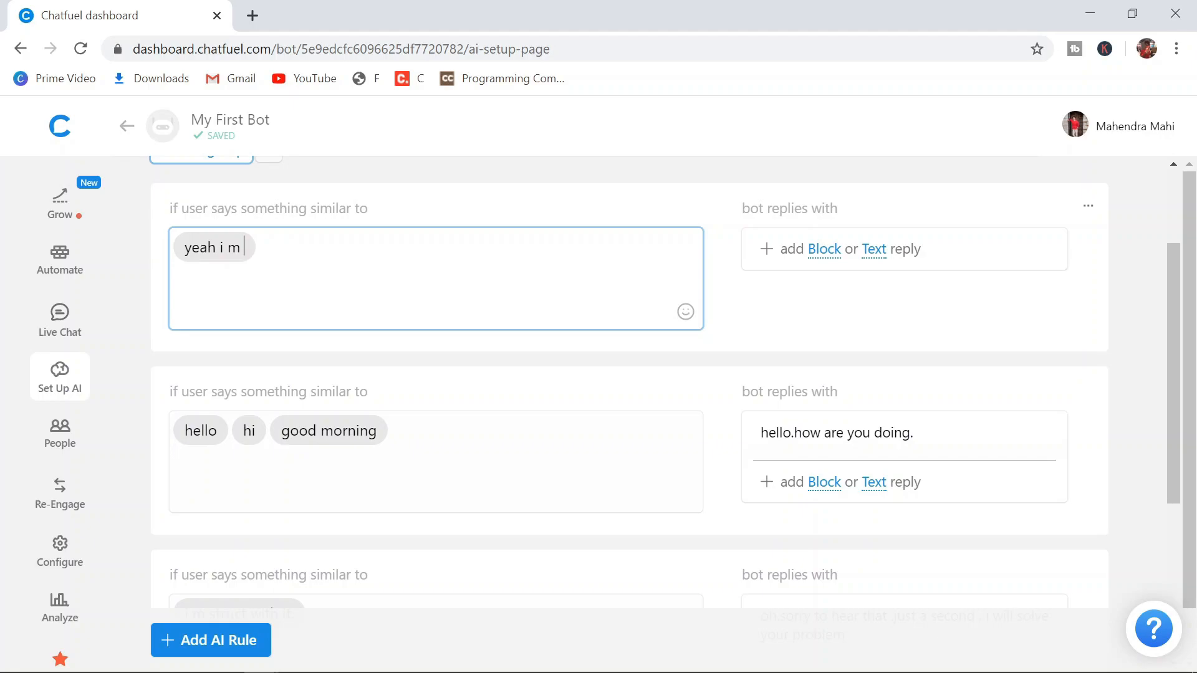
text(fine.)
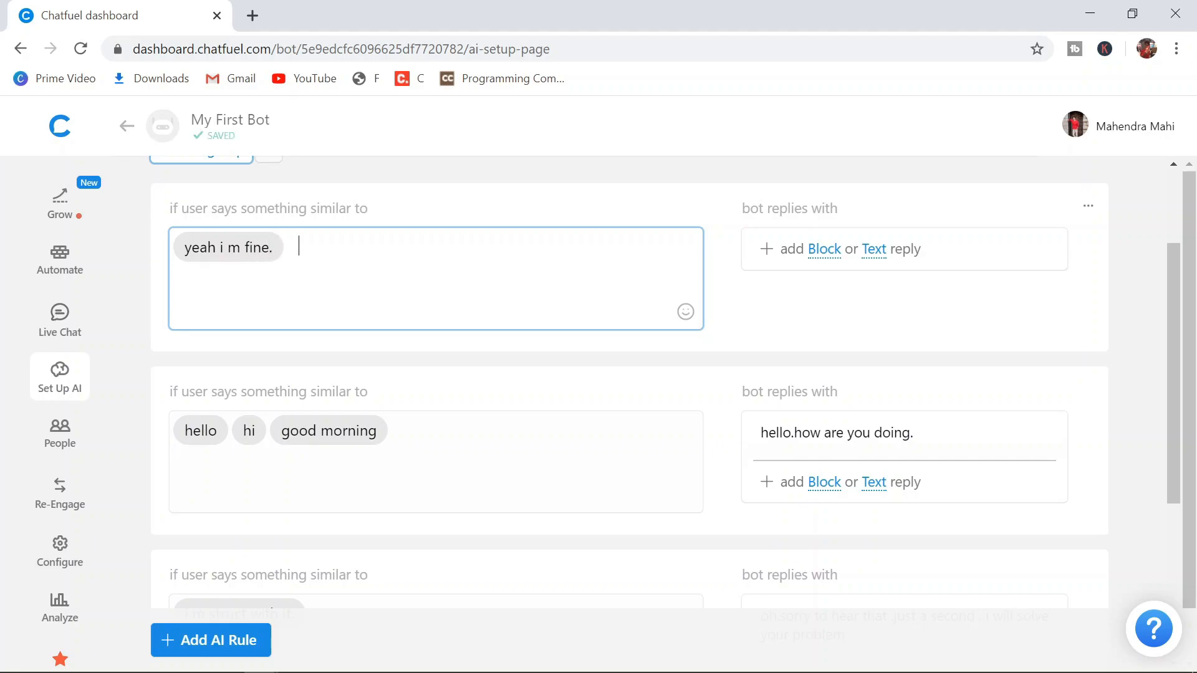
click(873, 250)
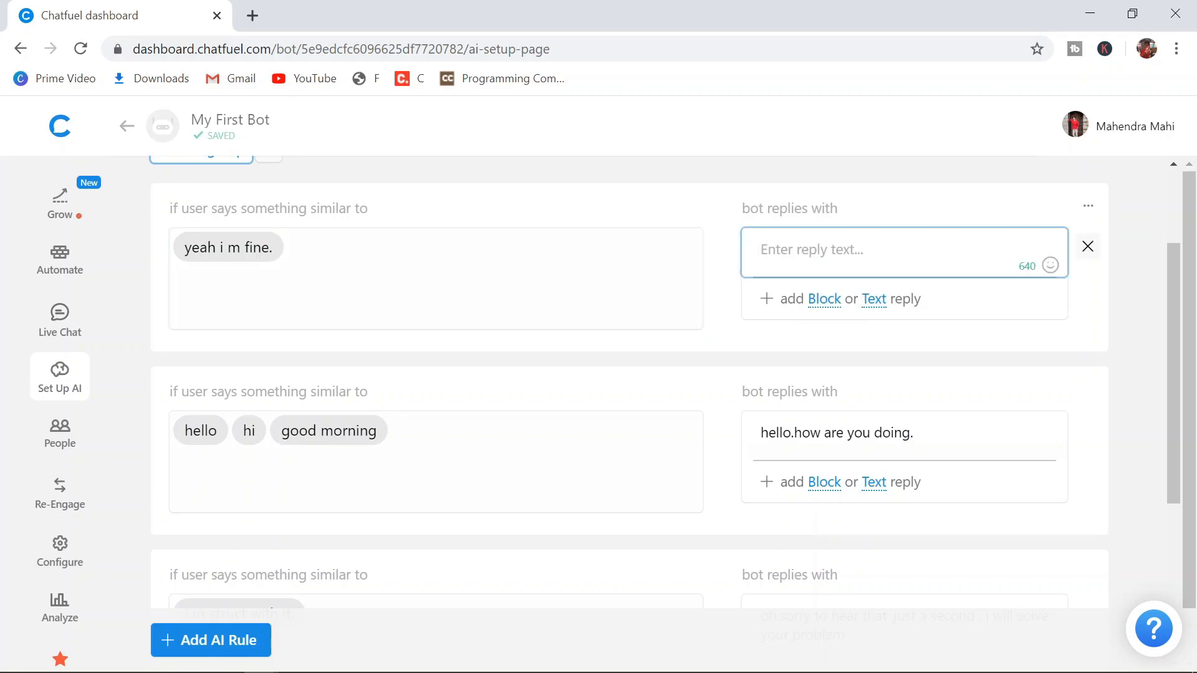
text(of course ok.)
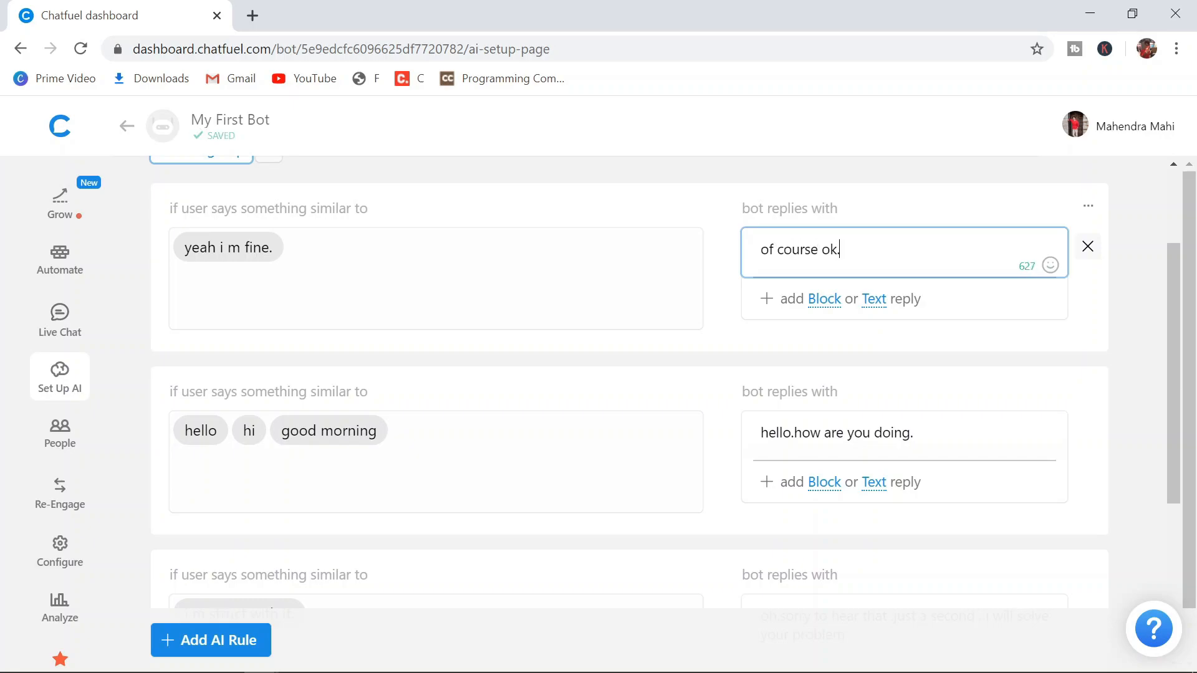
Step: Add an AI rule triggered by the phrase "i am facing issues regarding this"
click(205, 652)
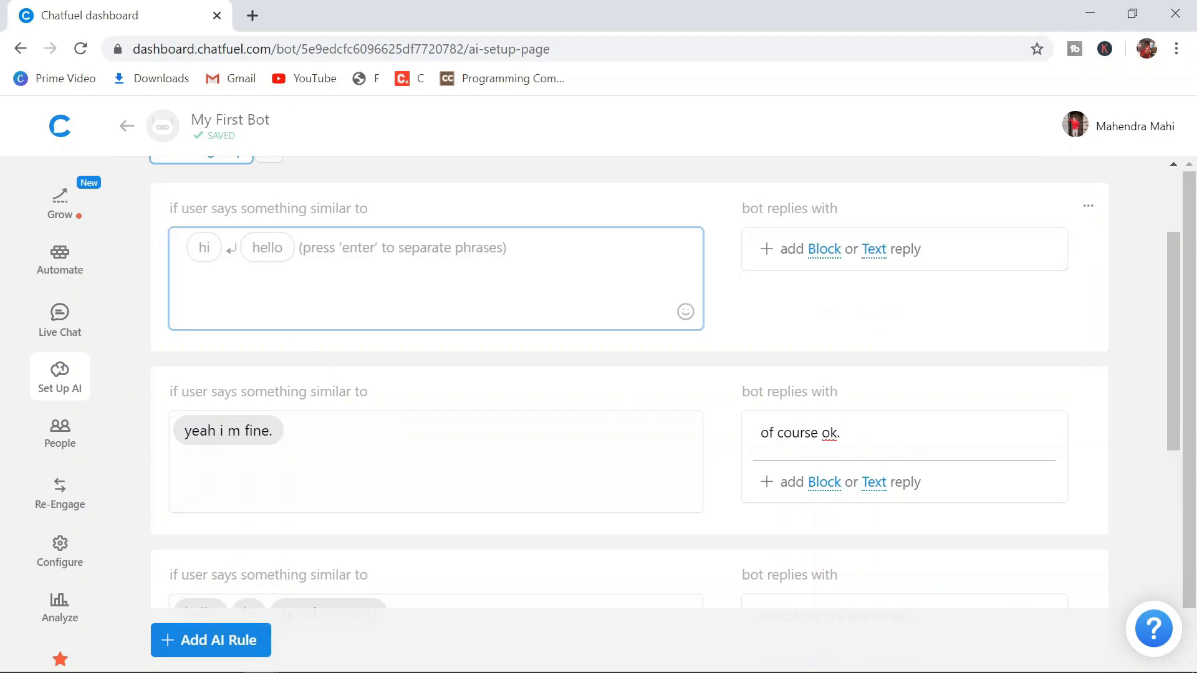
text(i a)
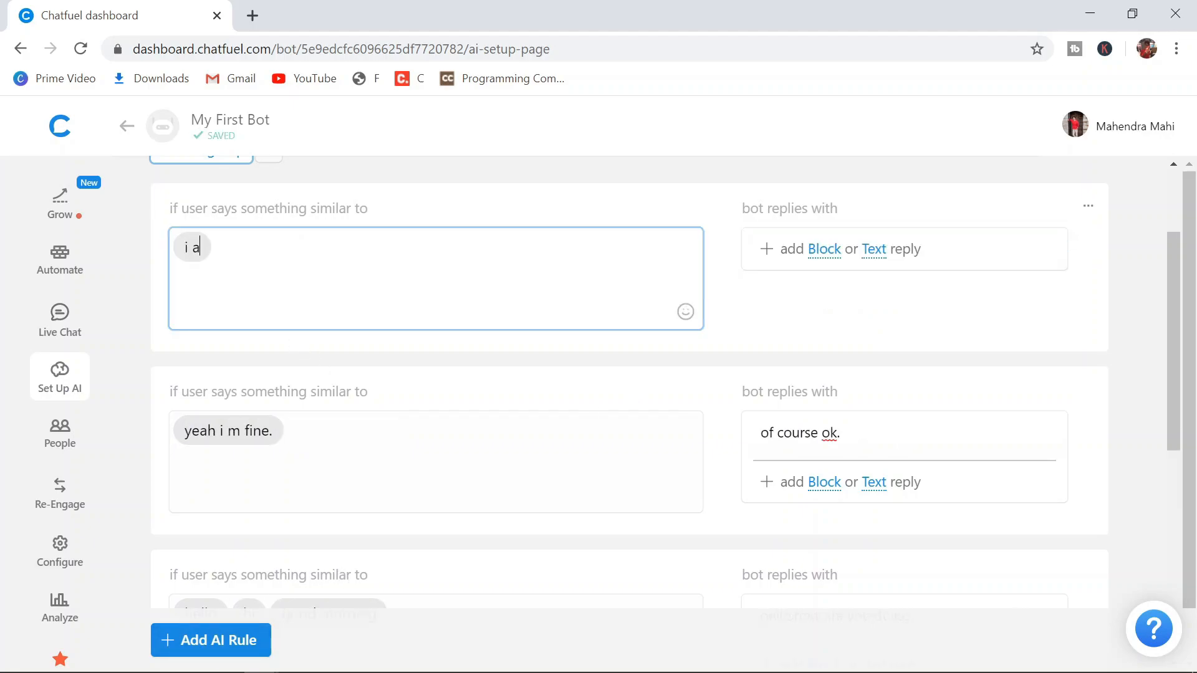
text(m facin)
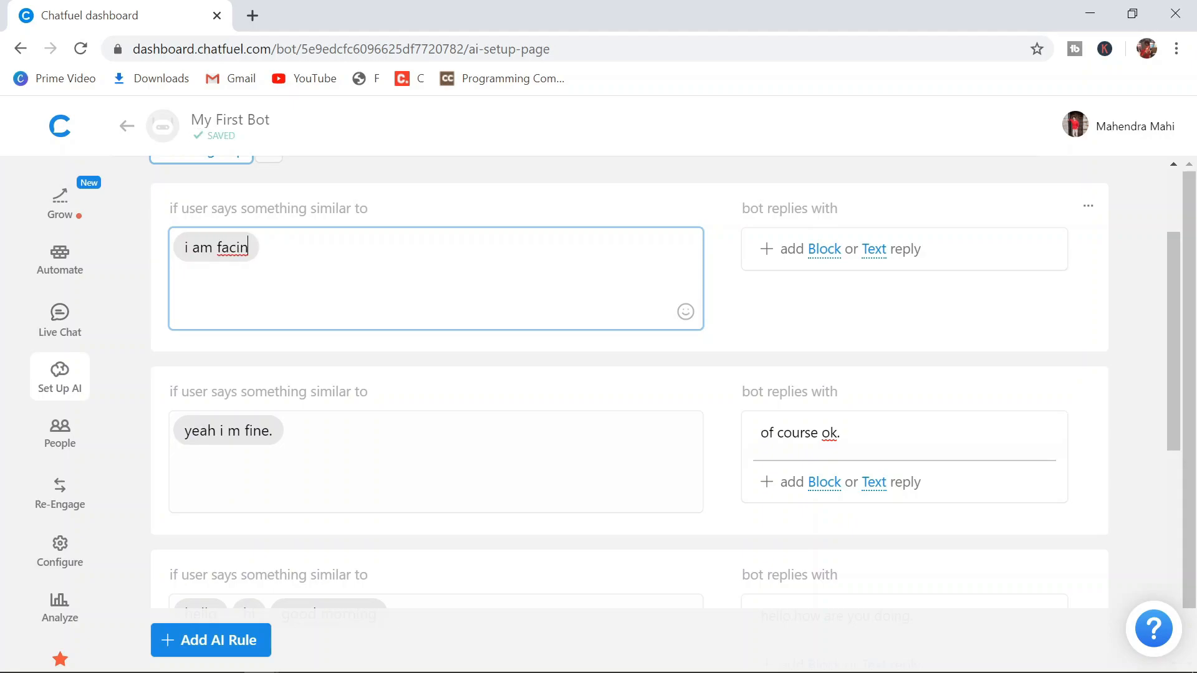
text(g issues reg)
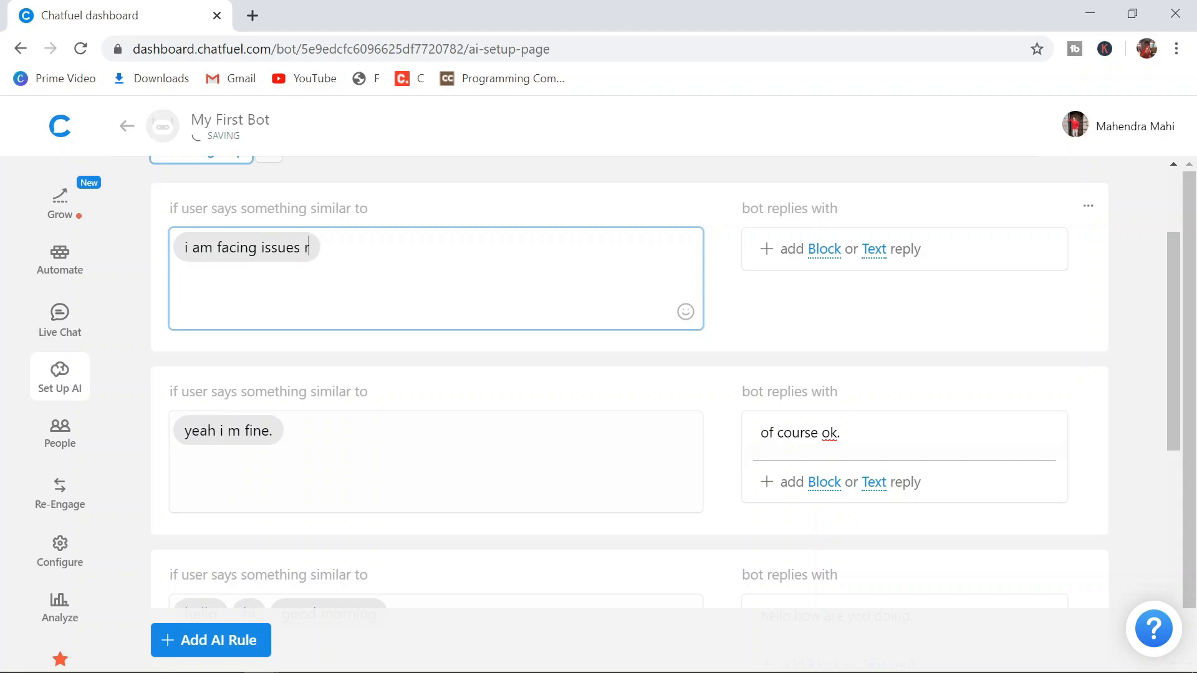
text(i)
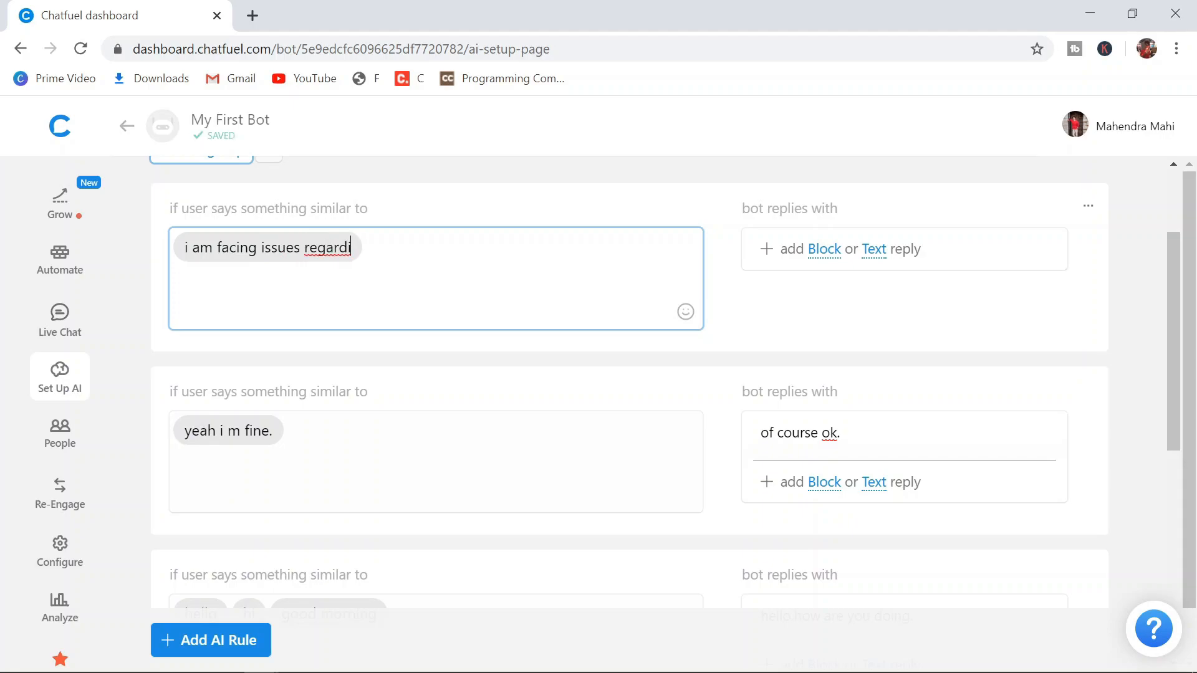
text(ng this)
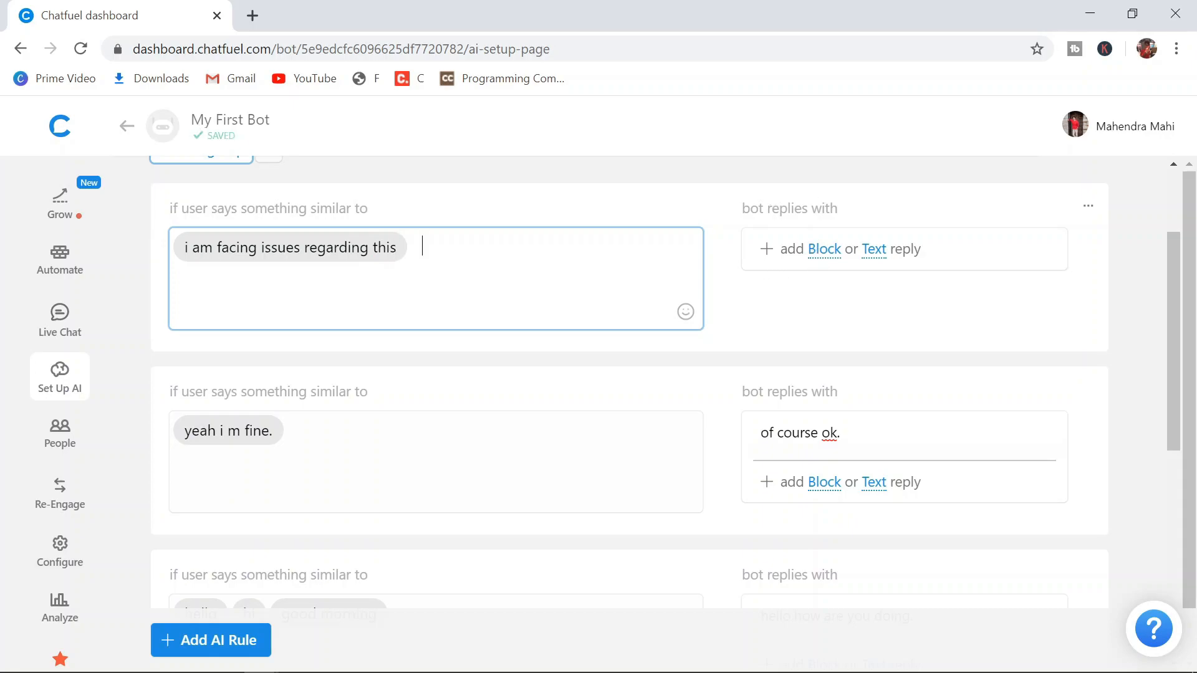
Step: Give the "i am facing issues regarding this" rule the text reply "sorry to hear you. i will fix it .dont worry"
click(874, 250)
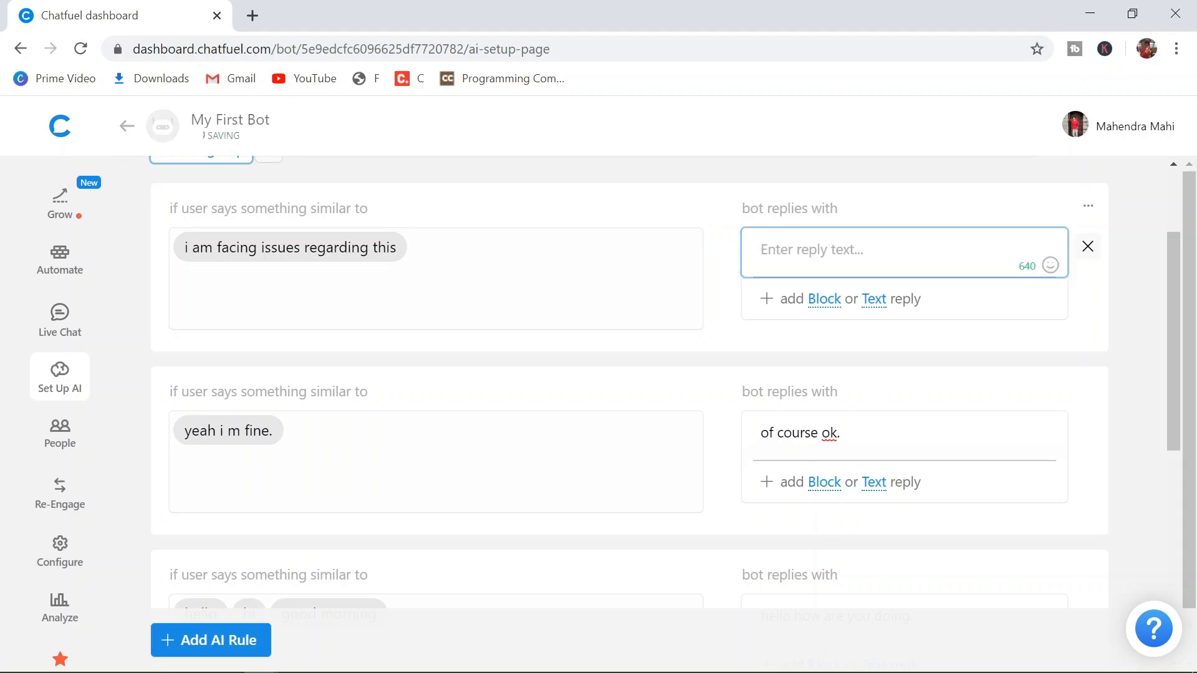
text(sorry to hea)
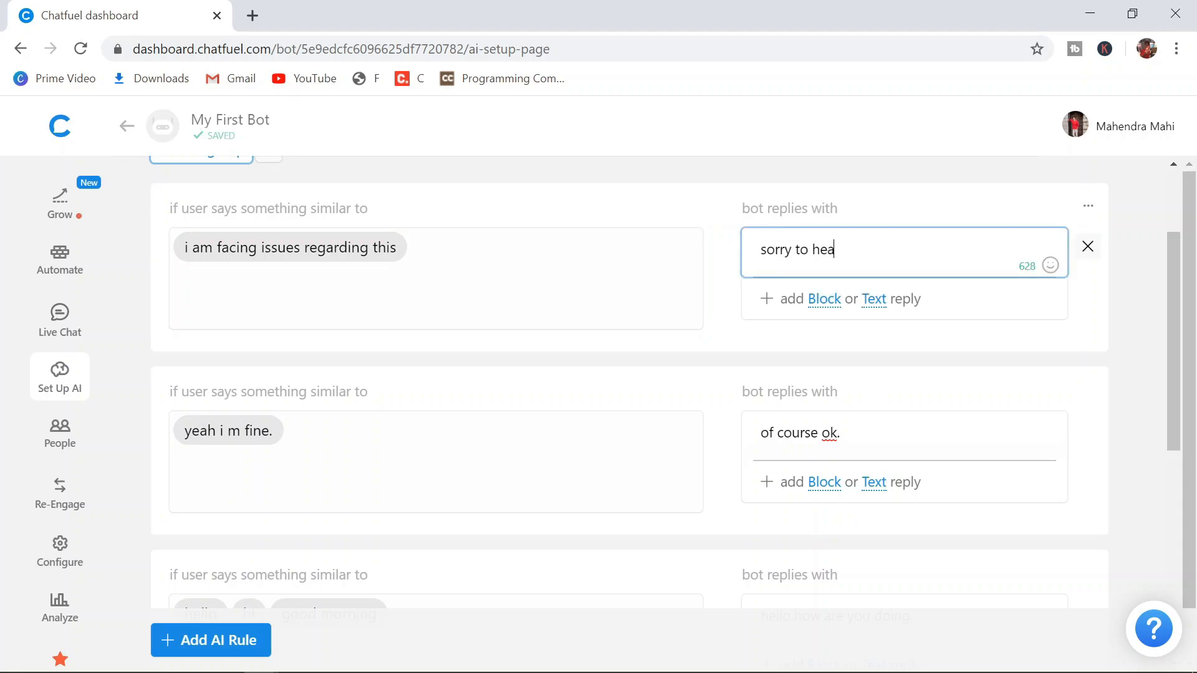
text(r you. i will fix it dont wor)
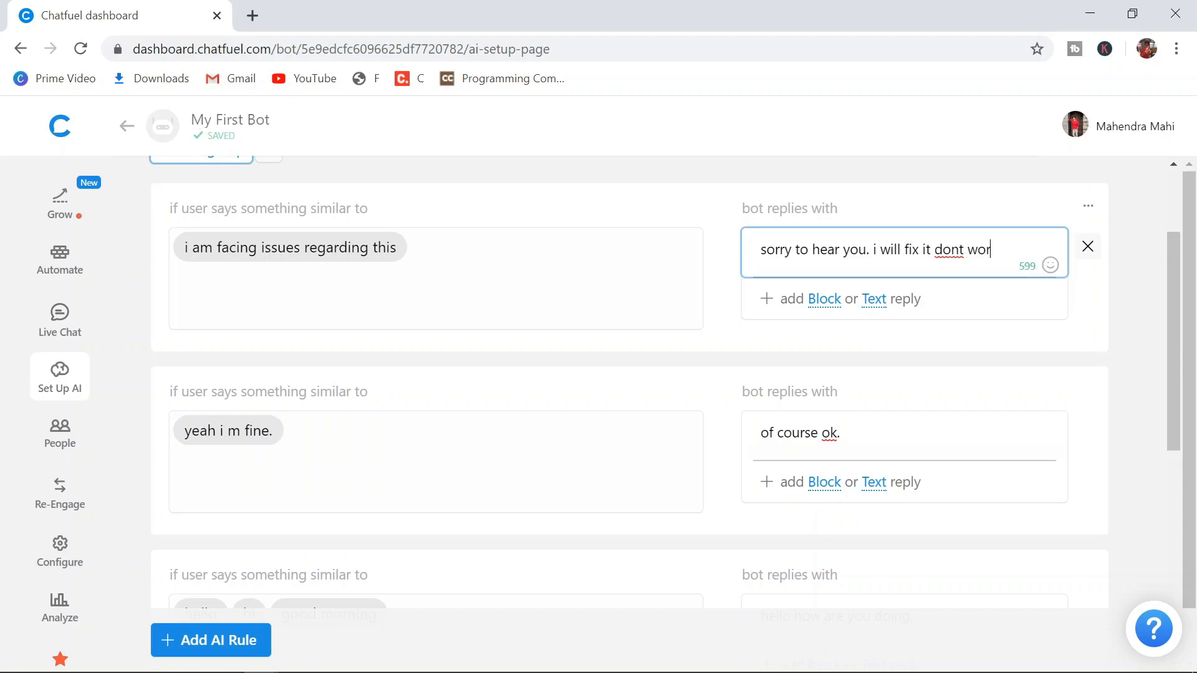
text(.)
Step: Look through all the AI rules in the default group, from the newest to the oldest
scroll(629, 380, down, 1)
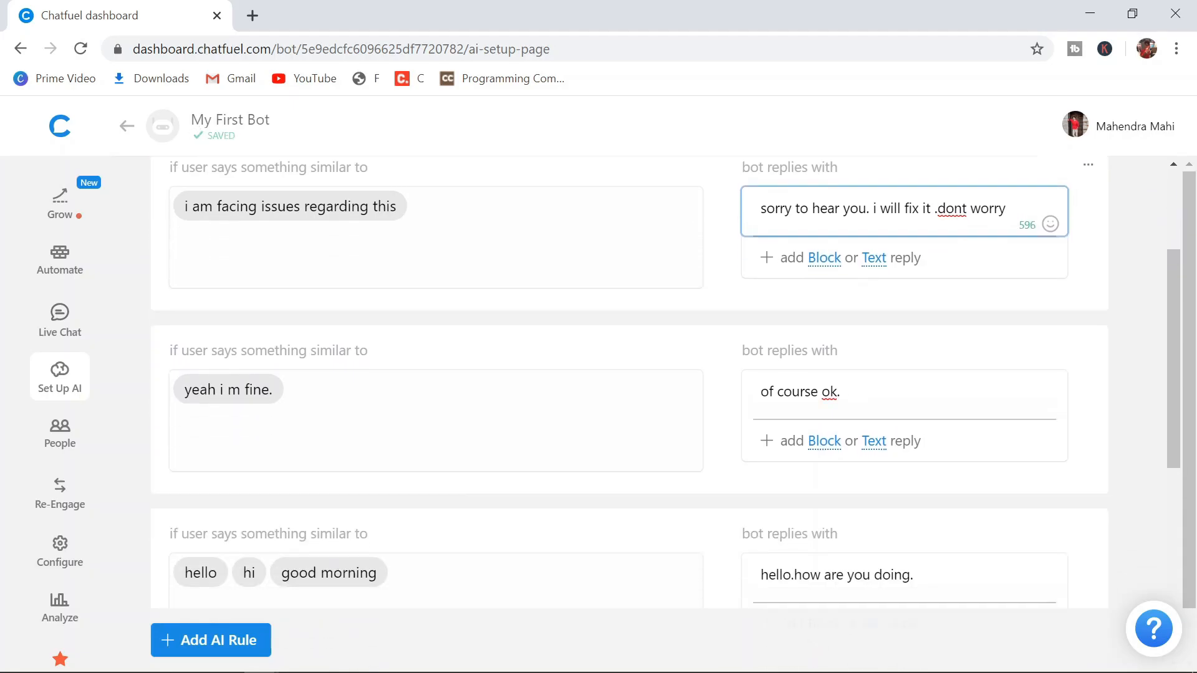
scroll(339, 428, down, 5)
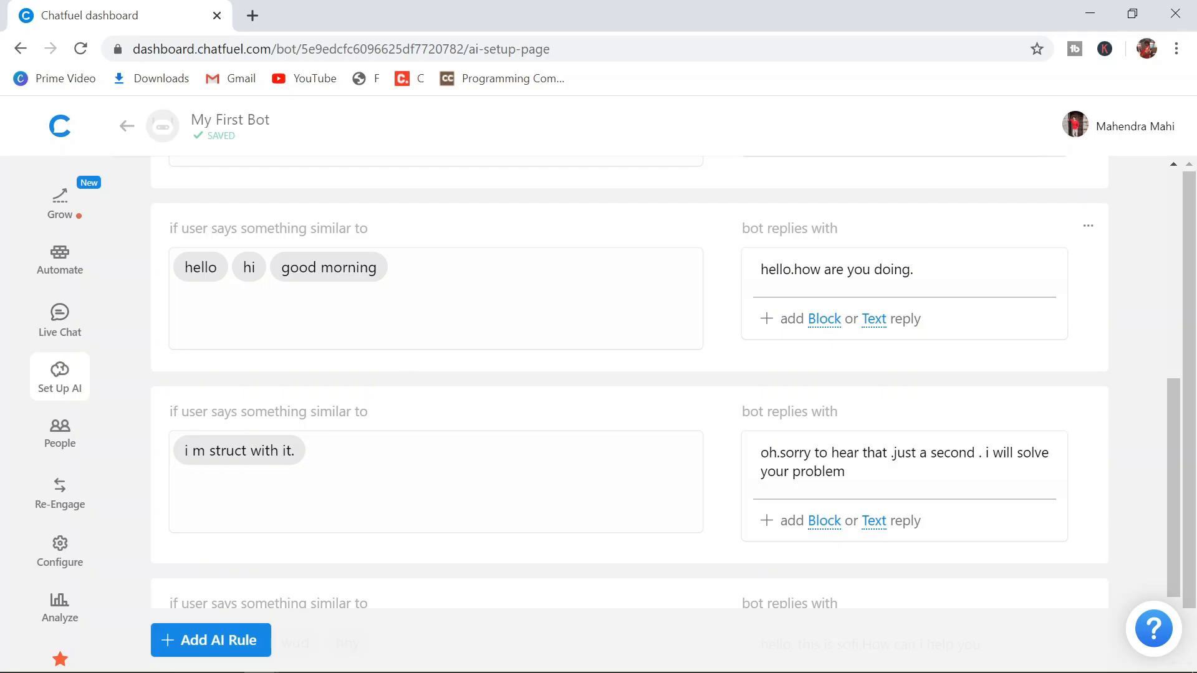
scroll(453, 339, up, 4)
scroll(453, 338, down, 5)
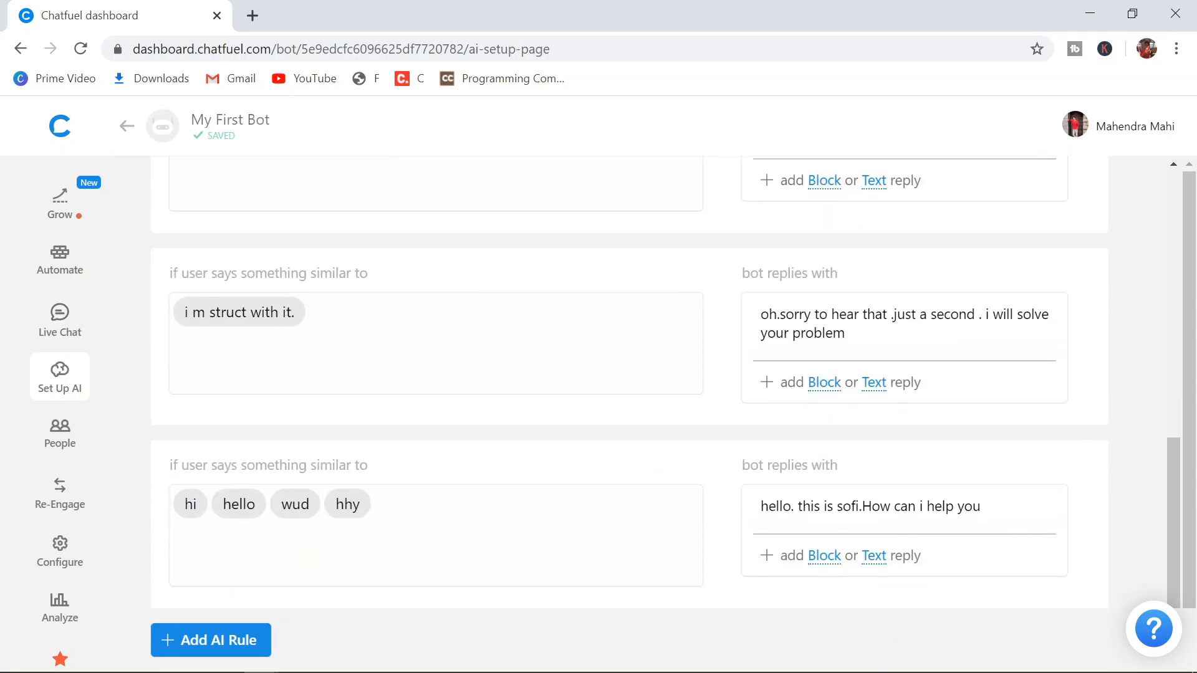
scroll(486, 403, down, 1)
scroll(488, 405, up, 10)
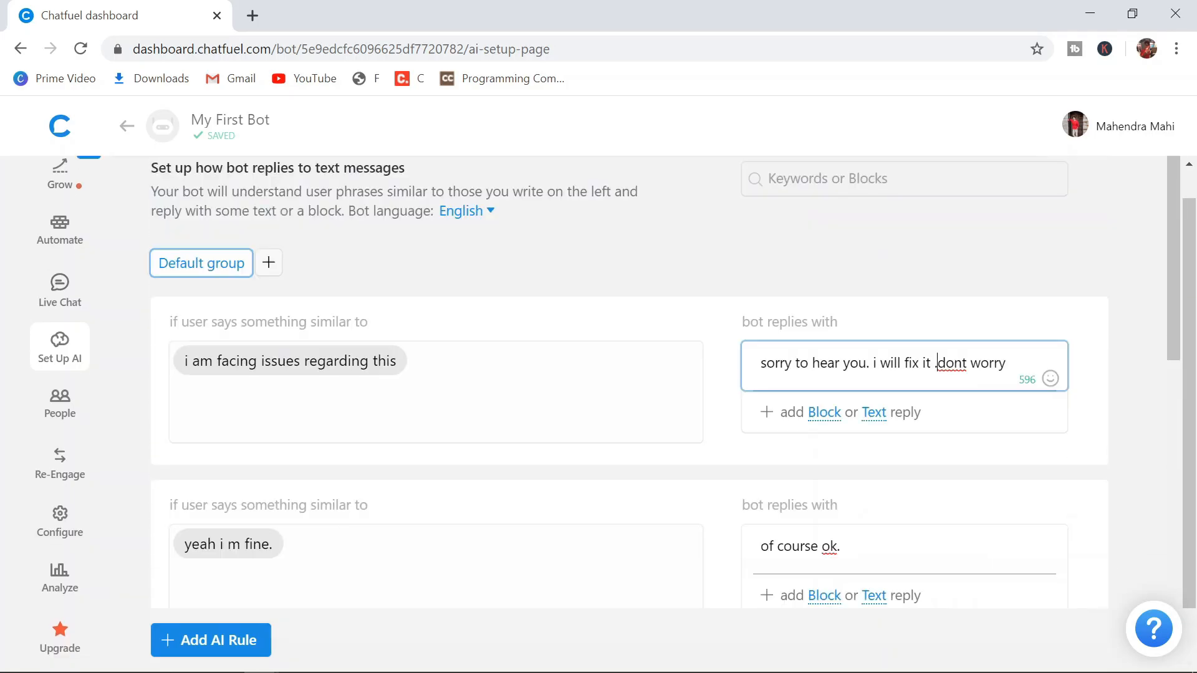
Step: Connect the bot to the Master Latest Updates Facebook page from the growth tools
click(60, 215)
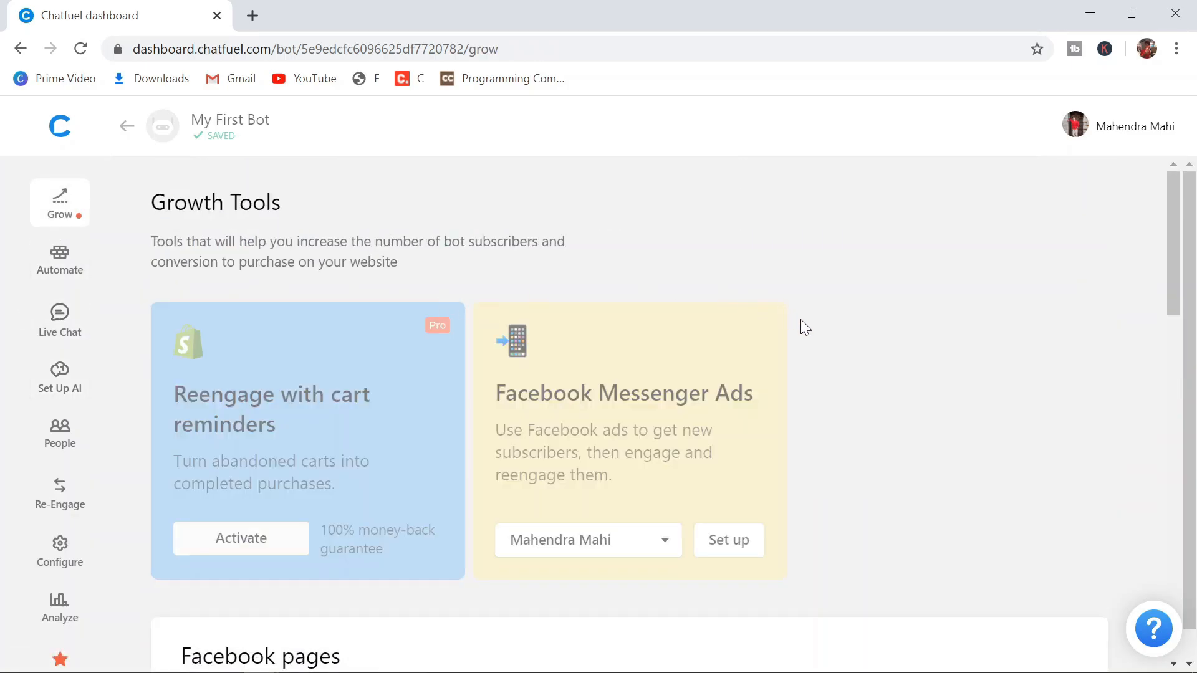
scroll(824, 361, down, 6)
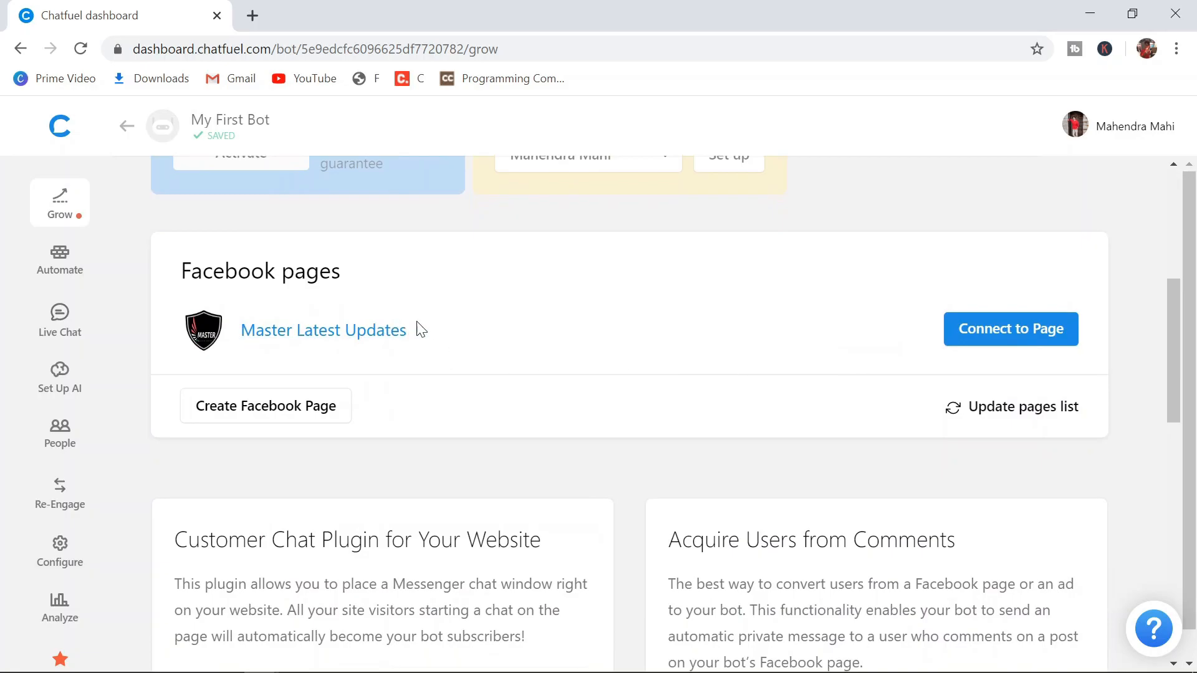
click(1021, 331)
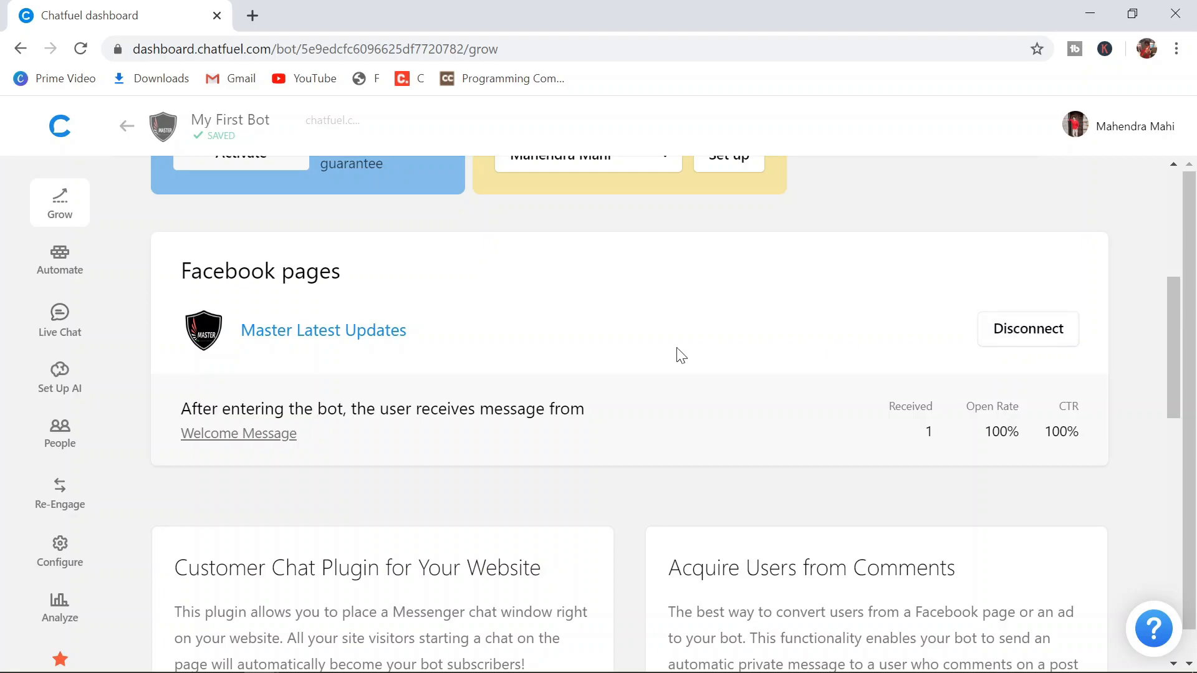
scroll(599, 341, down, 6)
scroll(600, 340, up, 10)
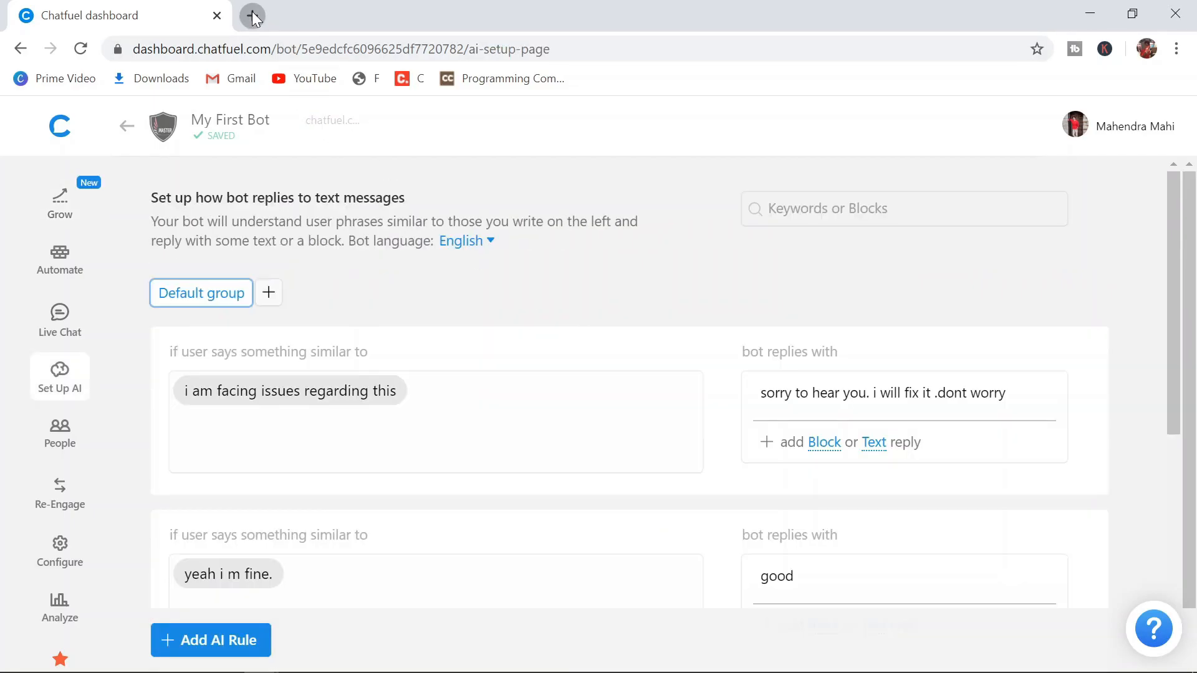
Step: Search for "fb" in a new browser tab, open Facebook and go to the Master Latest Updates page
click(252, 15)
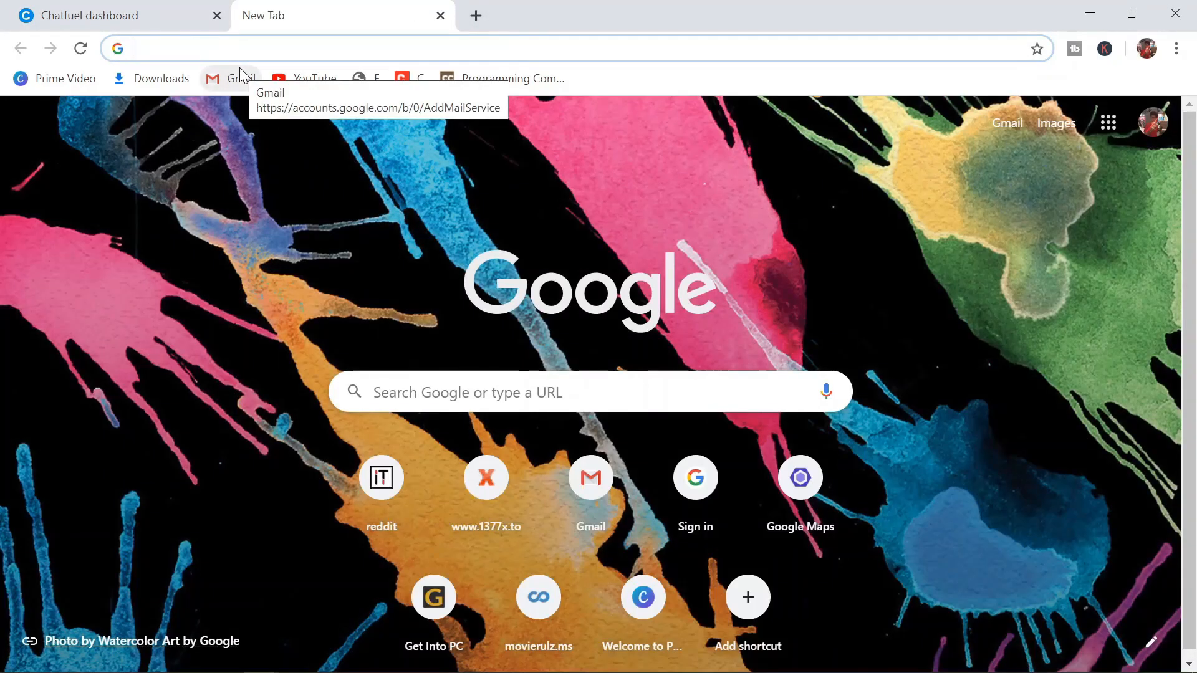
text(fb)
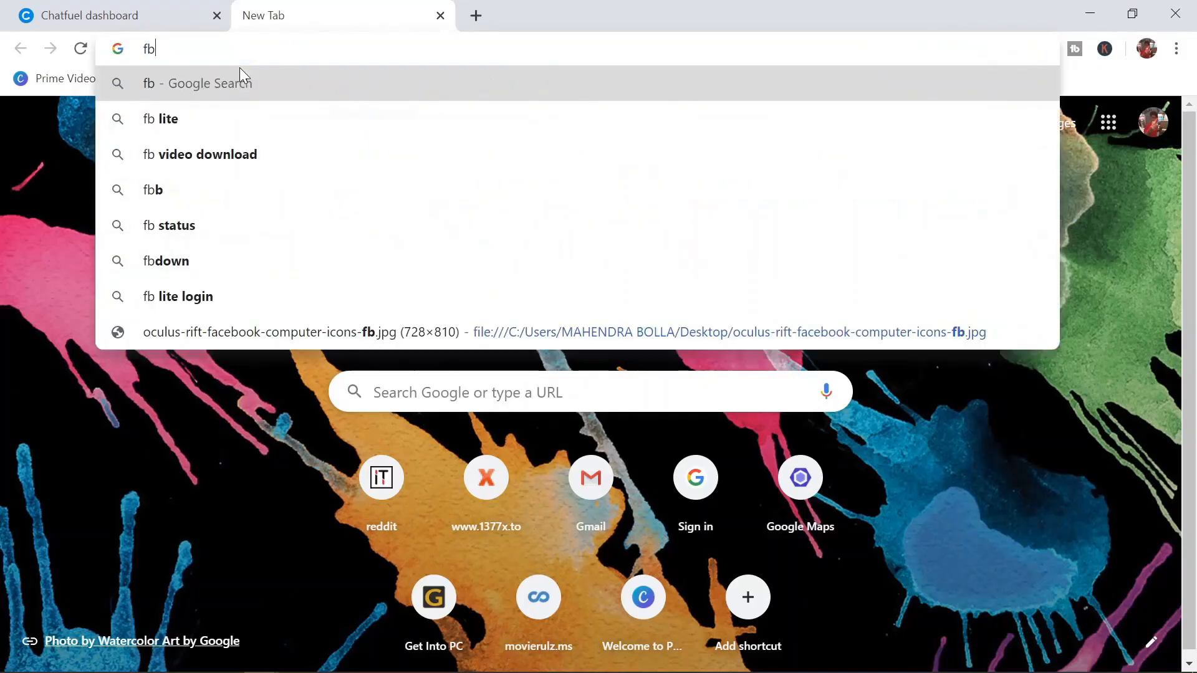
key(Return)
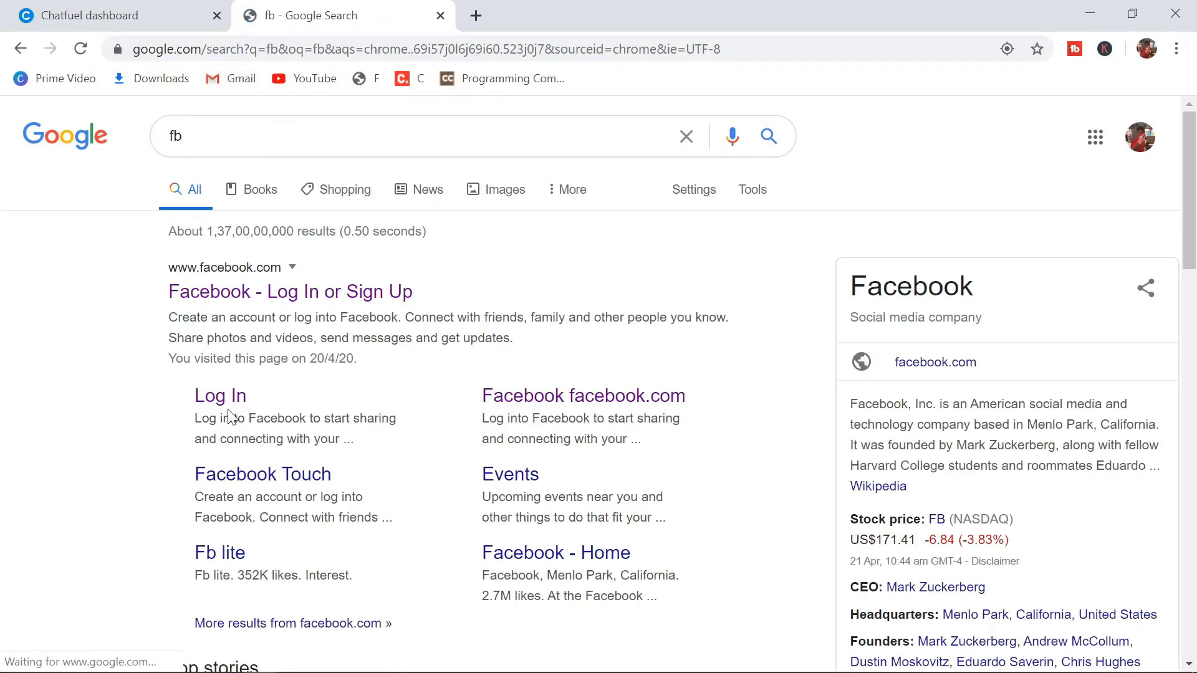
click(226, 406)
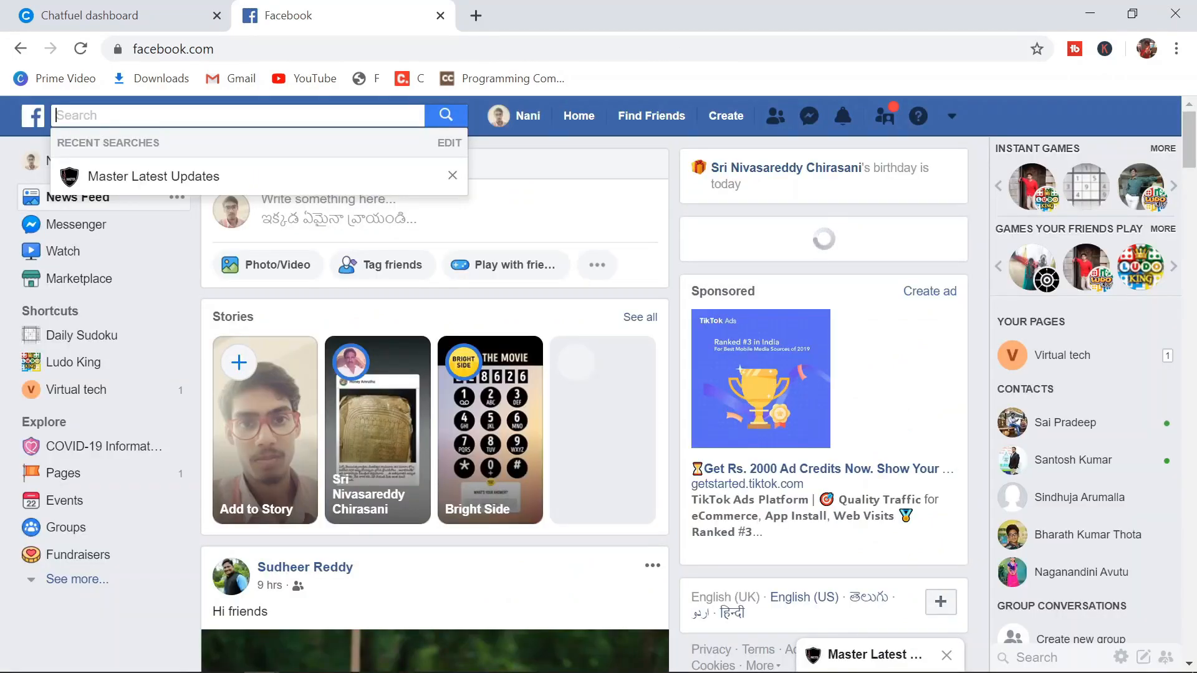
click(142, 179)
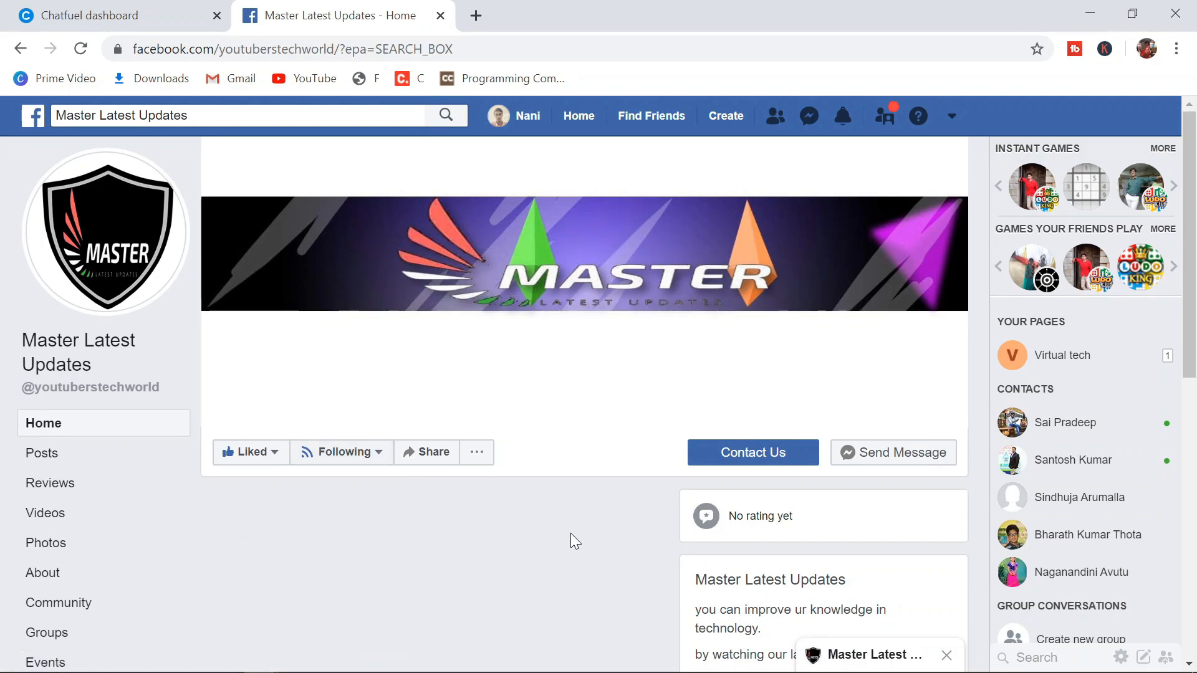
Step: Start a Messenger conversation with the Master Latest Updates page and send the message "hi"
scroll(570, 533, down, 2)
click(885, 326)
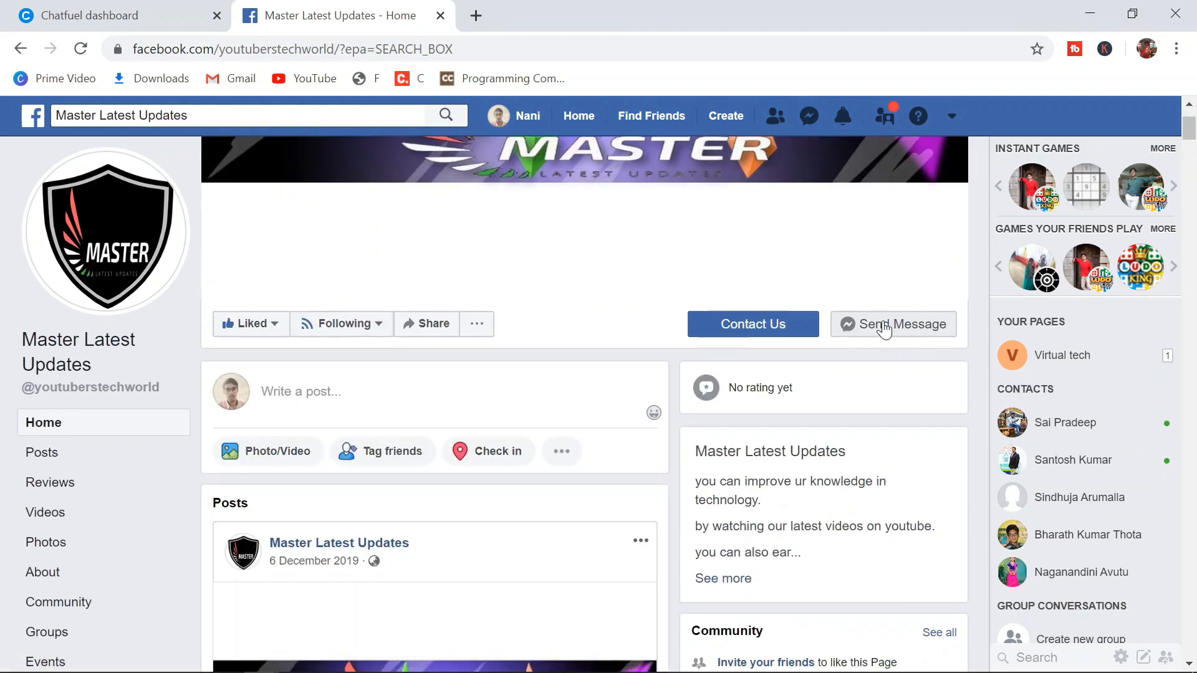
click(885, 326)
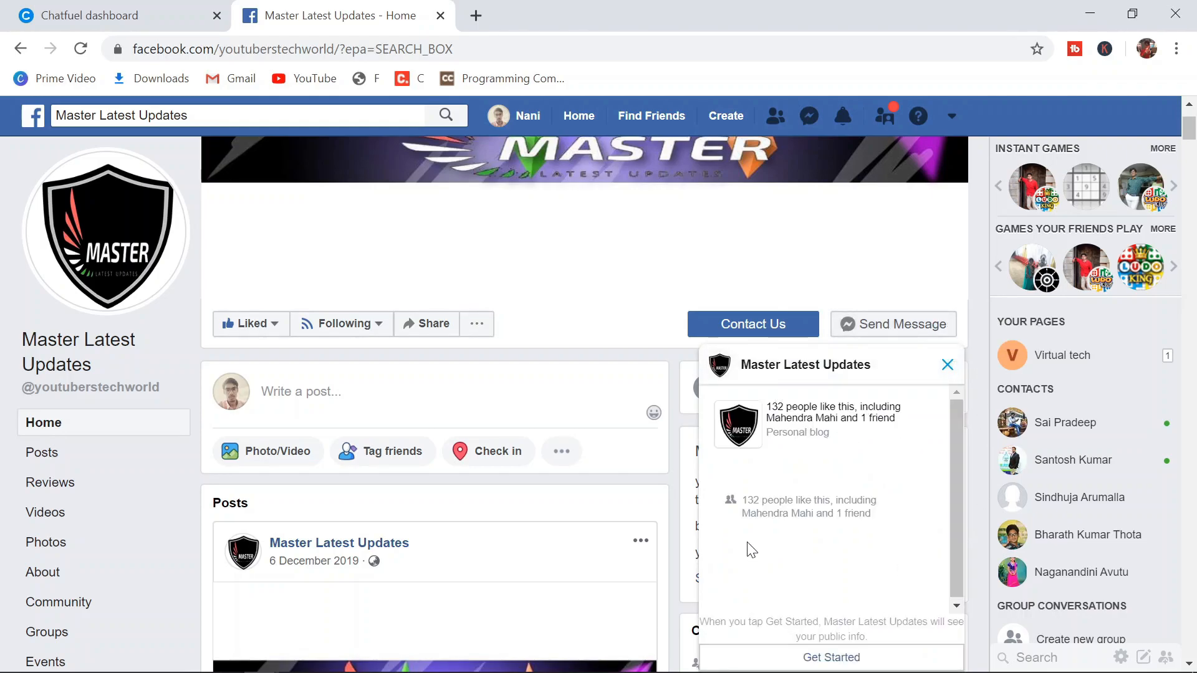
click(811, 657)
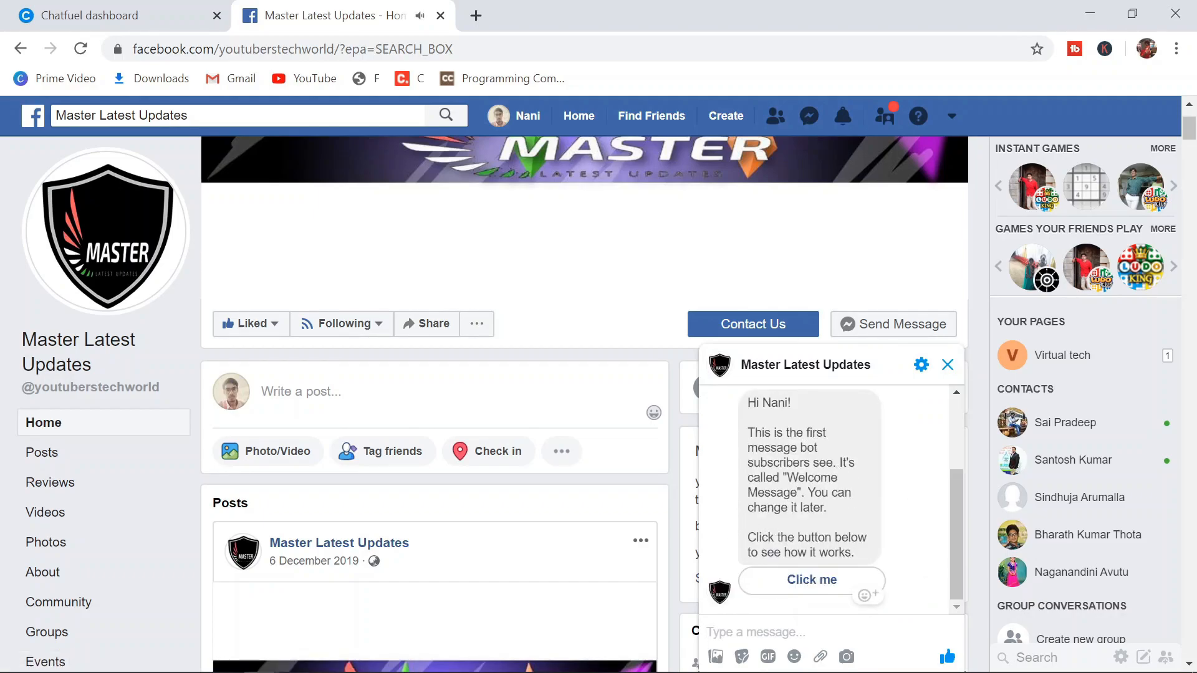
text(hi)
key(Return)
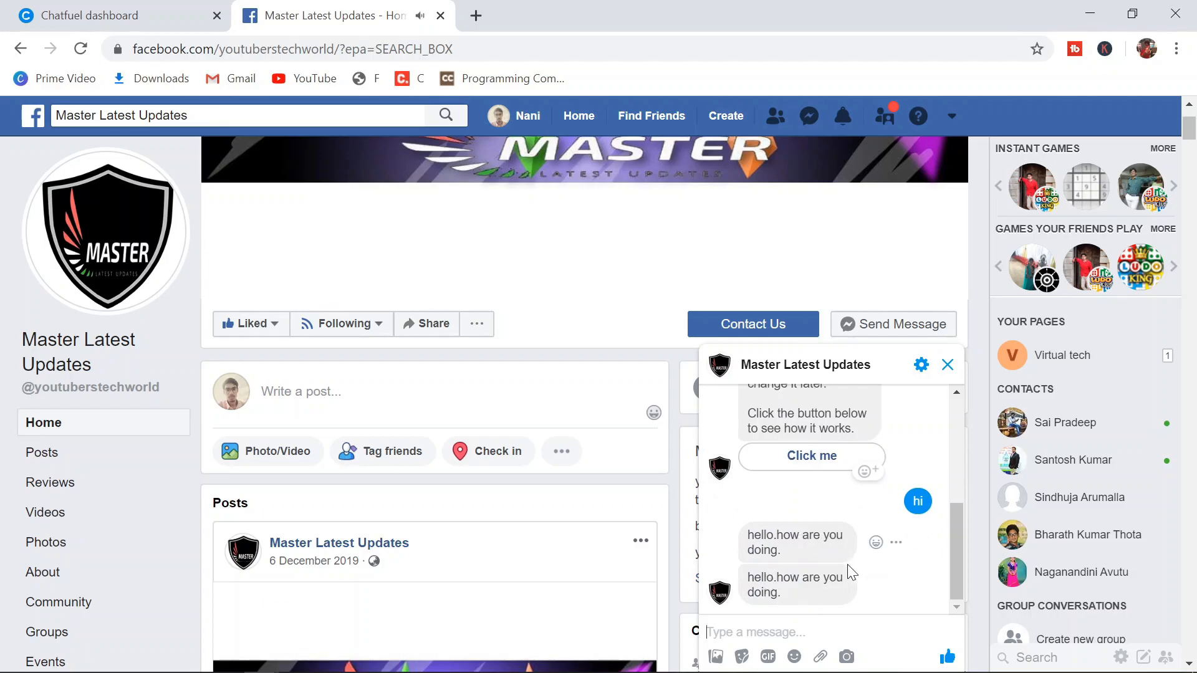
Step: Check the "yeah i m fine." trigger phrase in Chatfuel and send "yeah. i am fine" in the page's Facebook chat
click(118, 14)
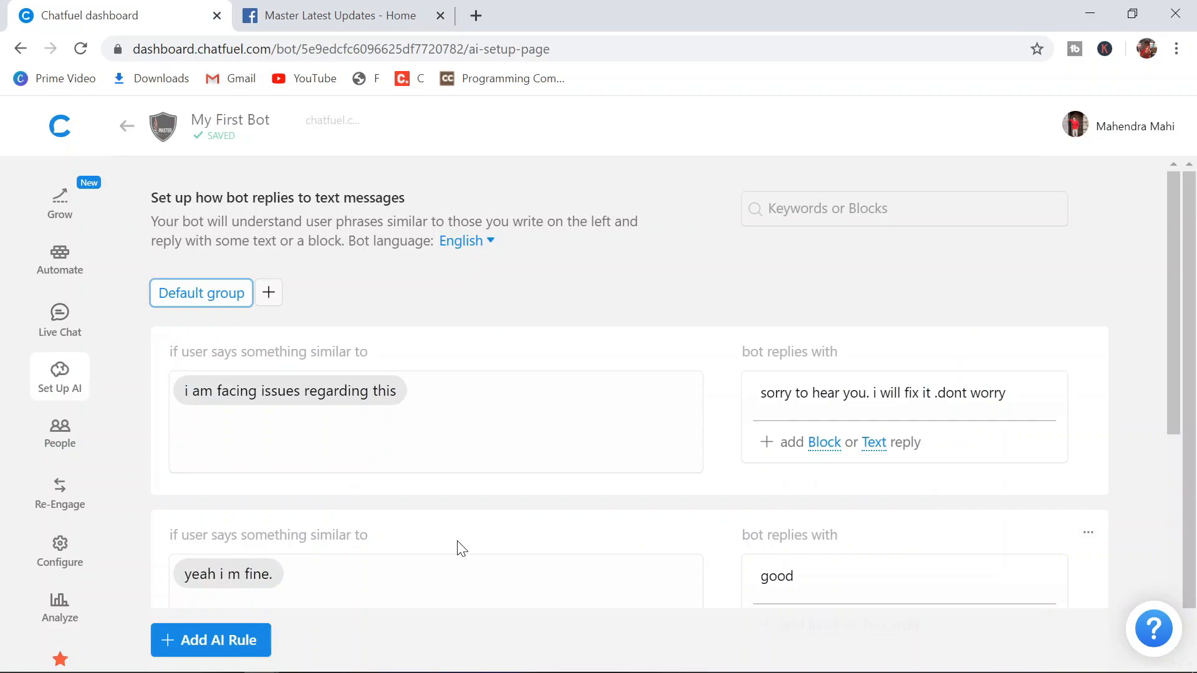
scroll(460, 548, down, 4)
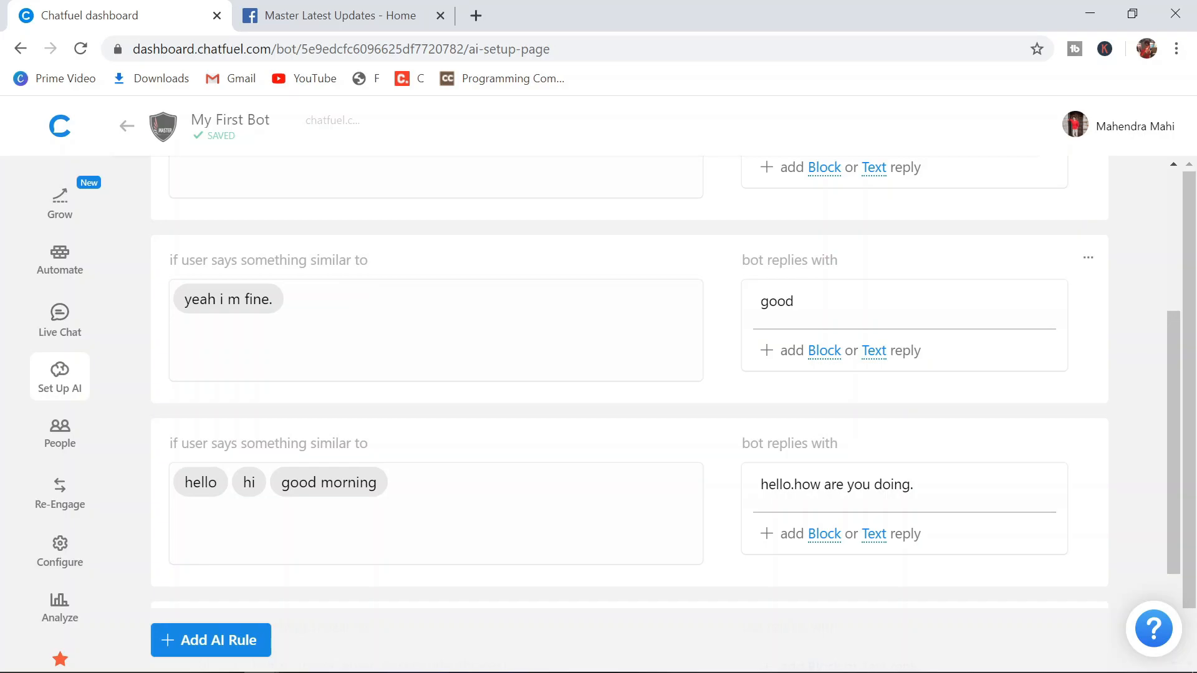
drag(275, 300, 182, 299)
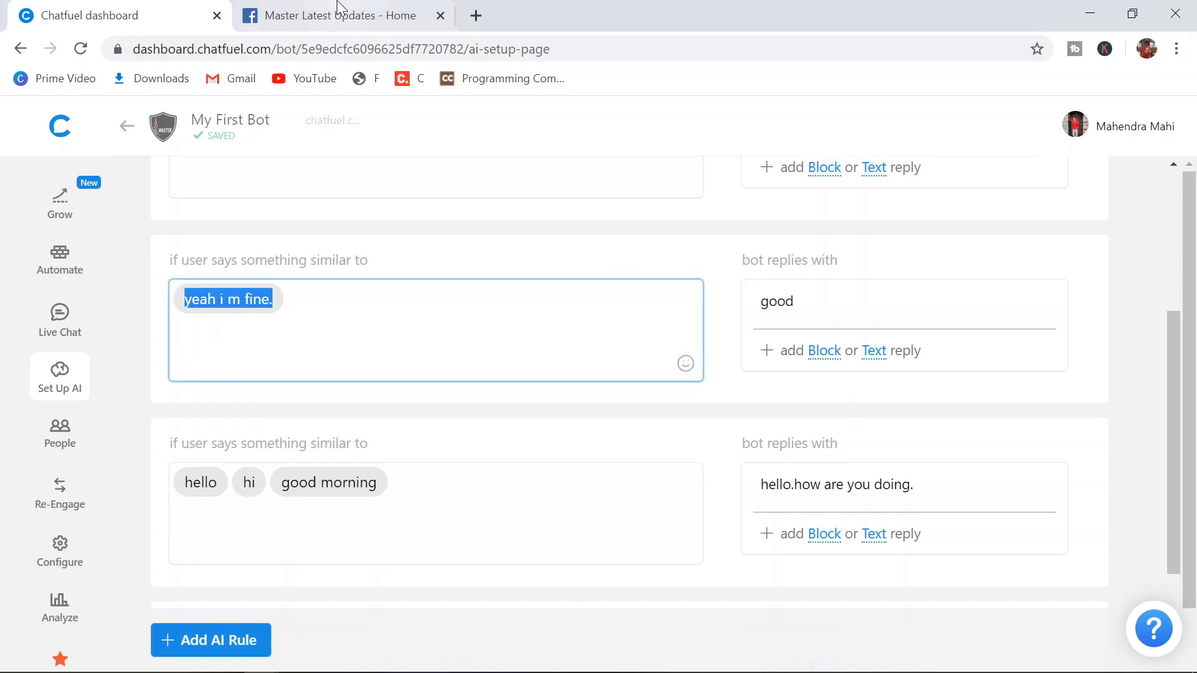
click(337, 7)
text(ye)
mouse_move(721, 600)
text(ah,)
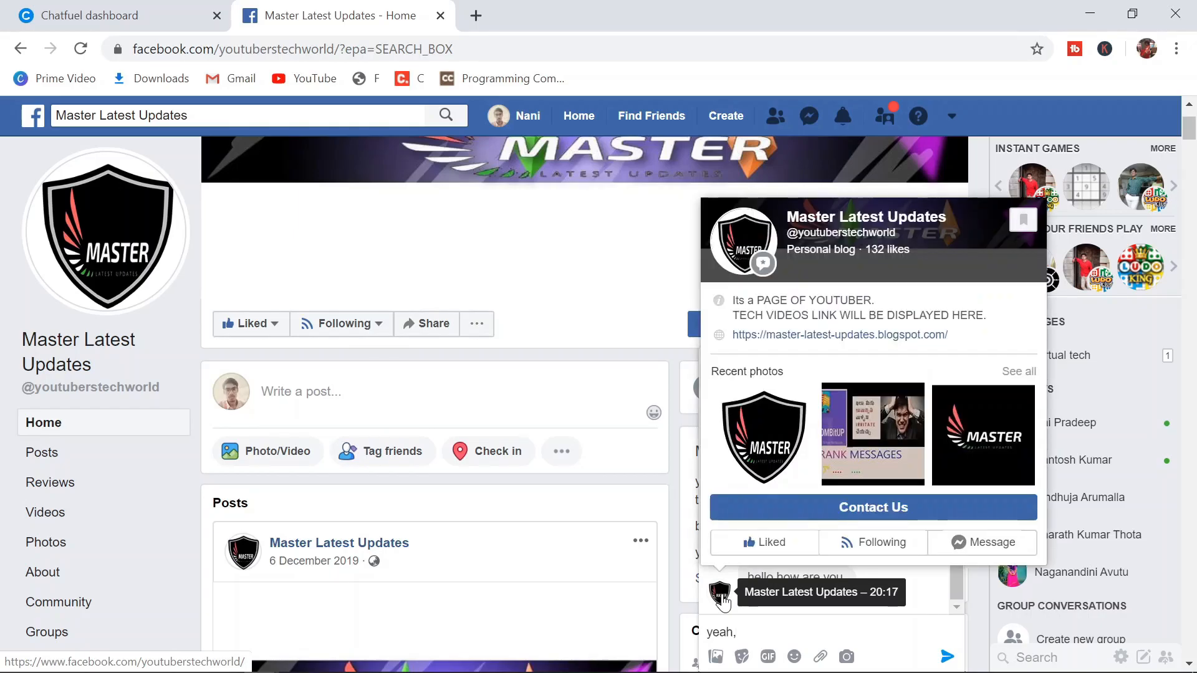
key(BackSpace)
text(. i am fine)
key(Return)
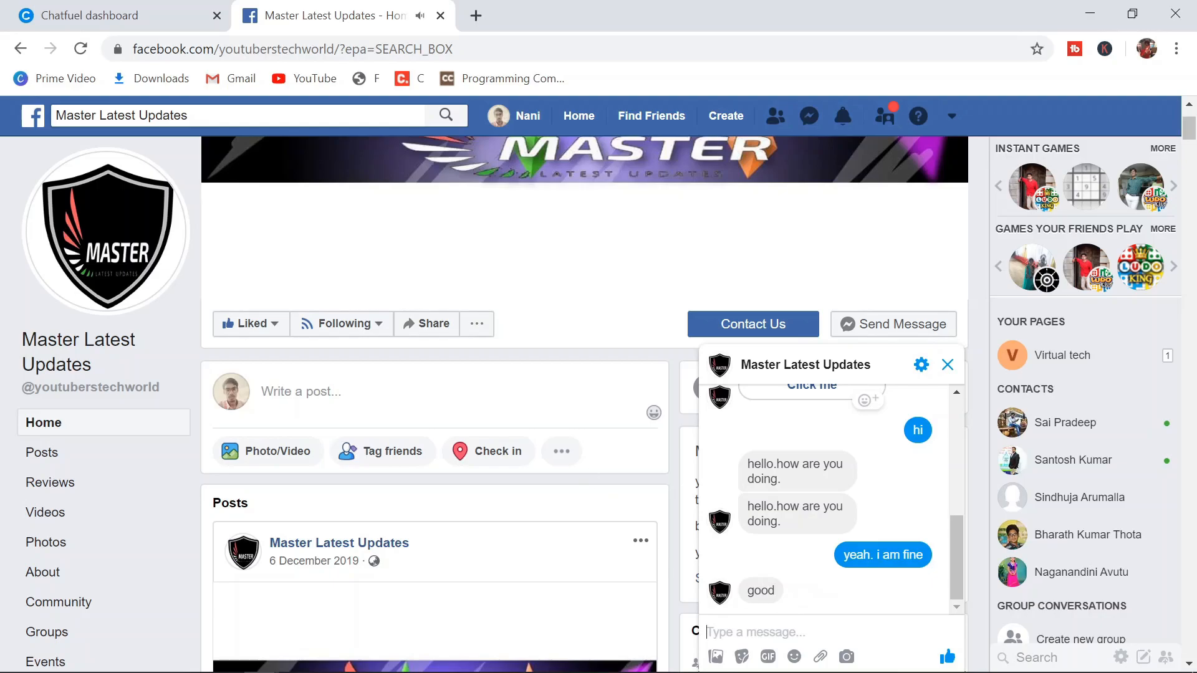
Step: Return to Chatfuel and compare the bot's AI rules with the replies in the Facebook chat
click(160, 14)
scroll(403, 326, up, 3)
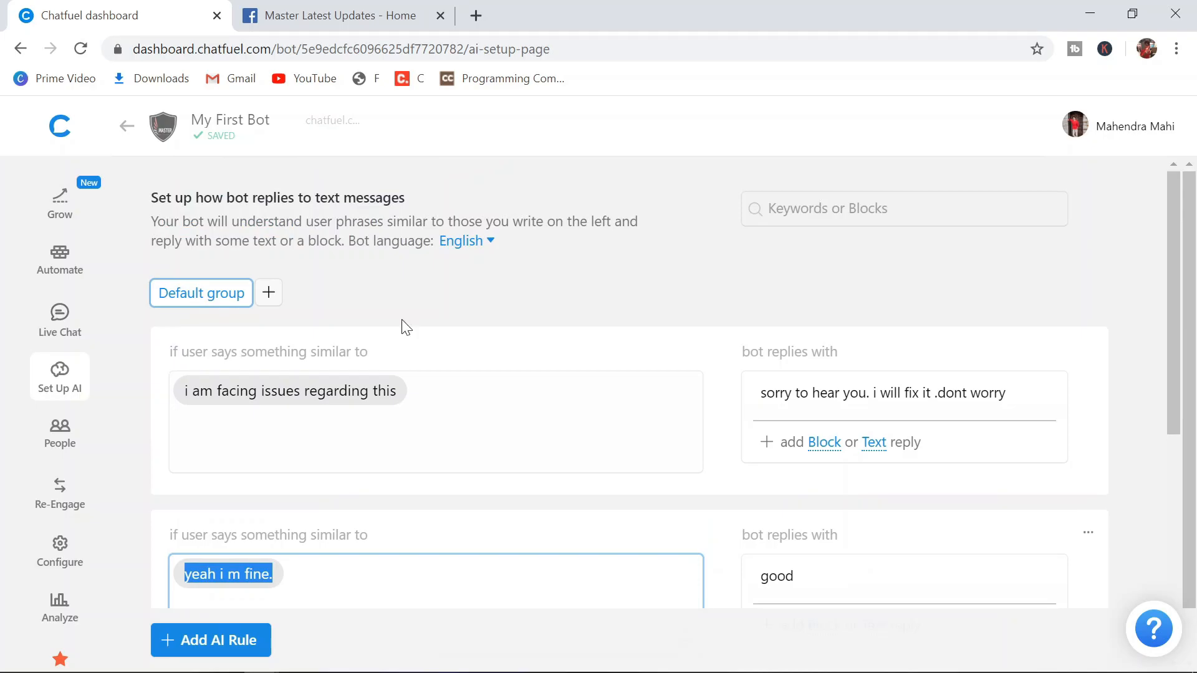
scroll(588, 368, down, 5)
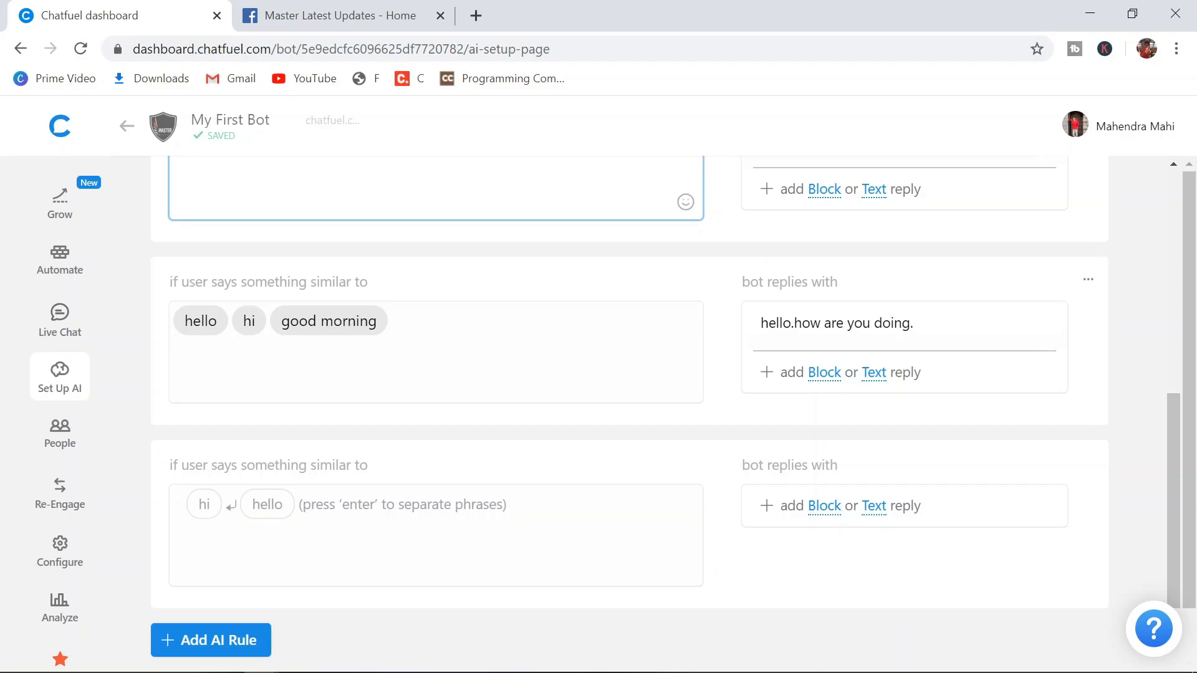
scroll(544, 370, up, 5)
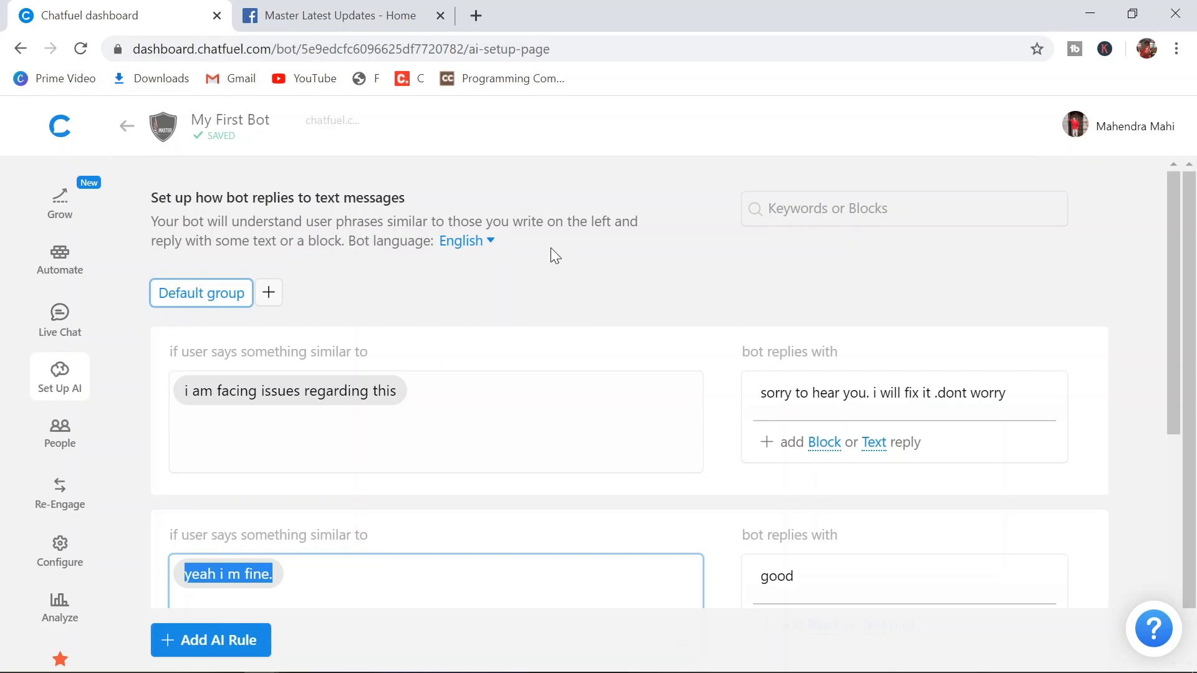
click(330, 15)
click(121, 8)
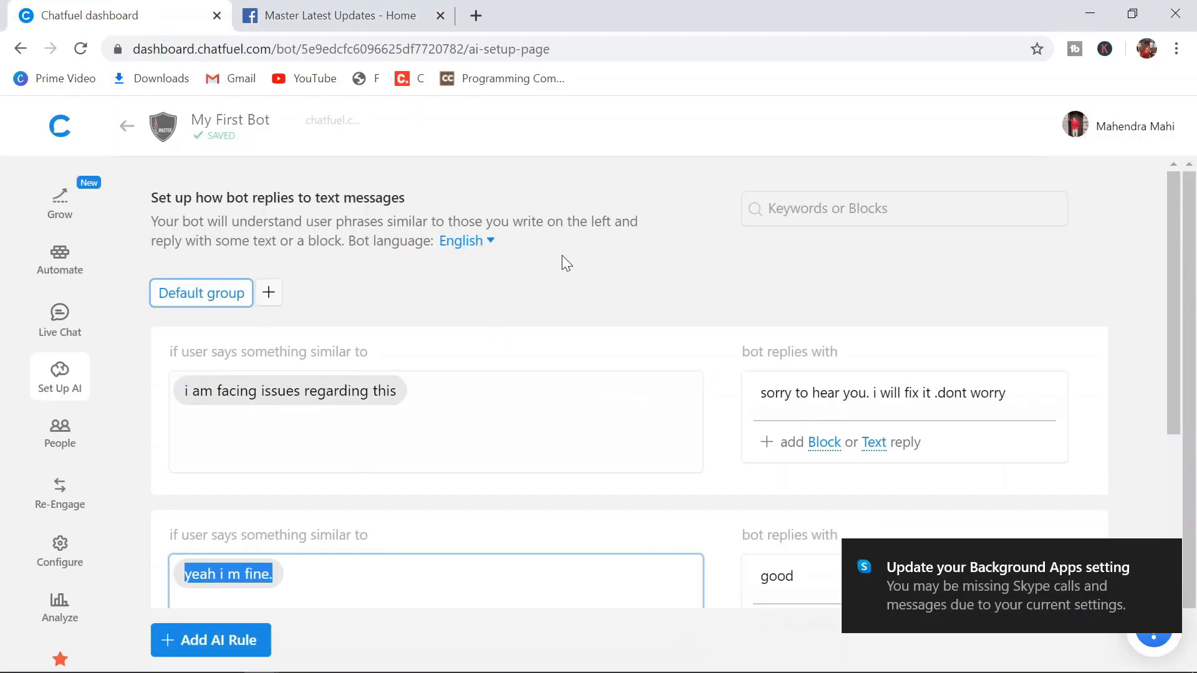